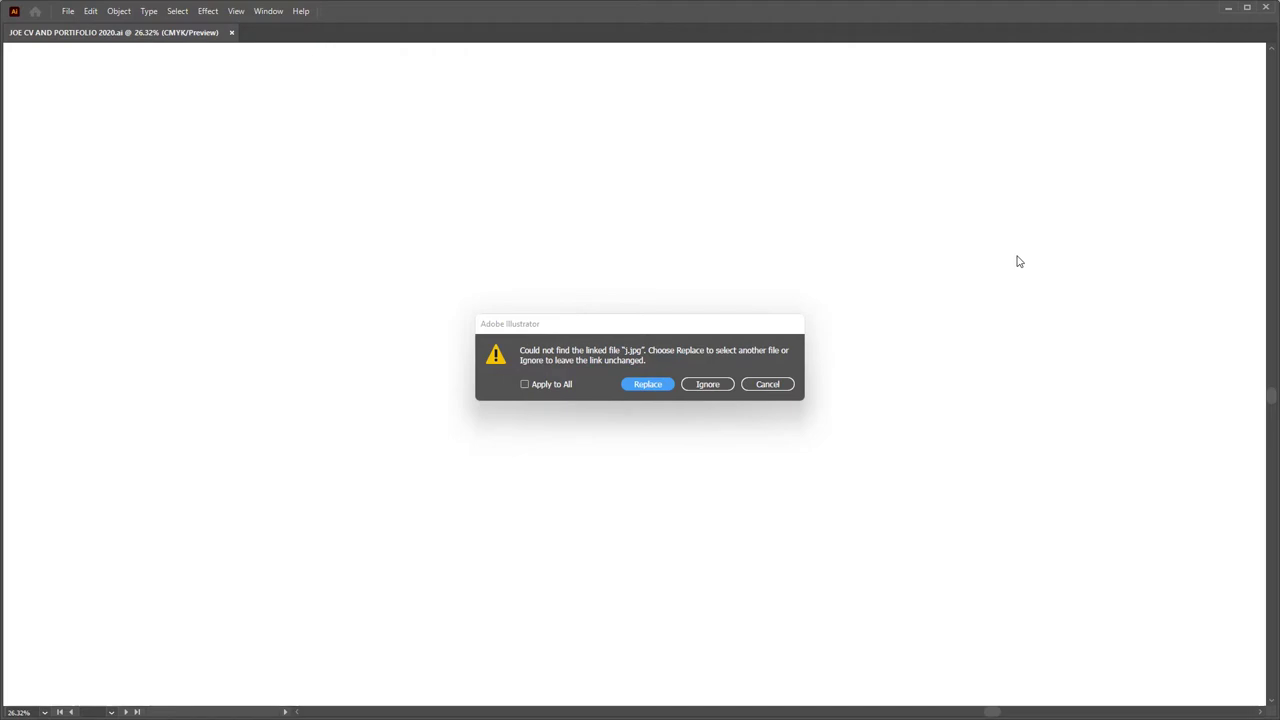
# - Ignore all missing linked images and close the SakkalMajalla-Bold missing-fonts notice
pyautogui.click(705, 384)
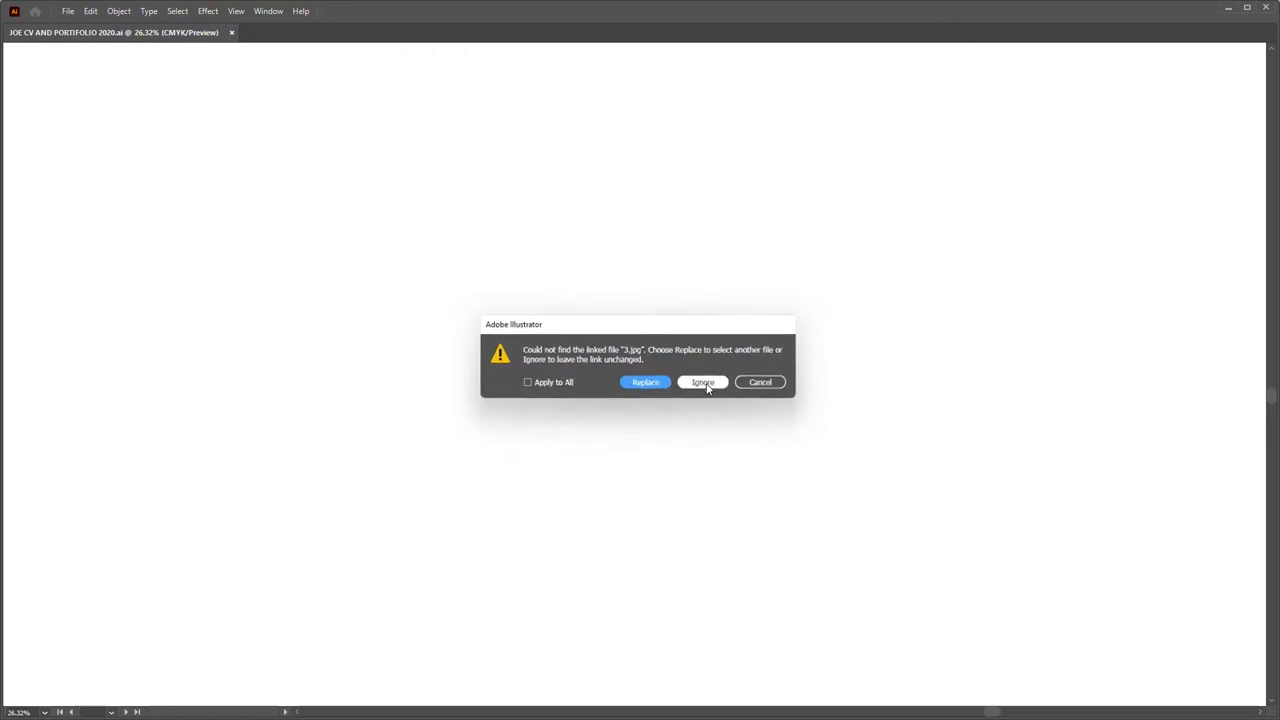
pyautogui.click(705, 384)
pyautogui.click(528, 382)
pyautogui.click(701, 386)
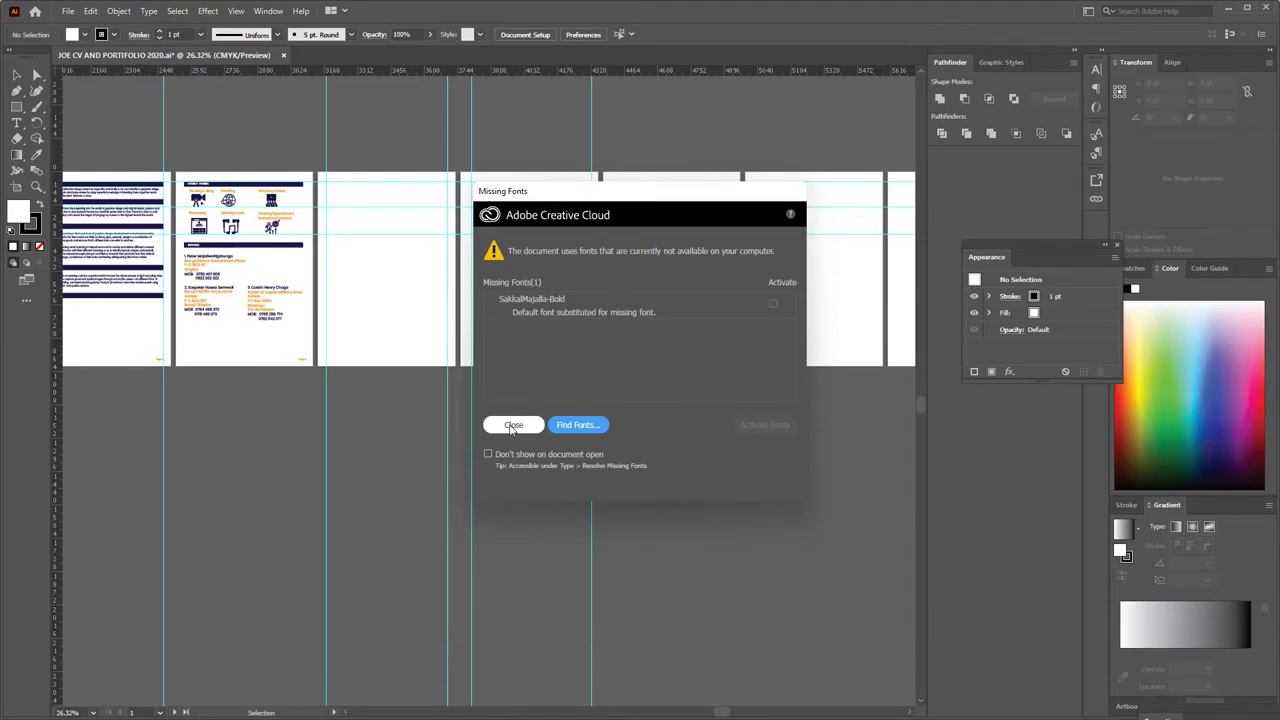
pyautogui.click(576, 425)
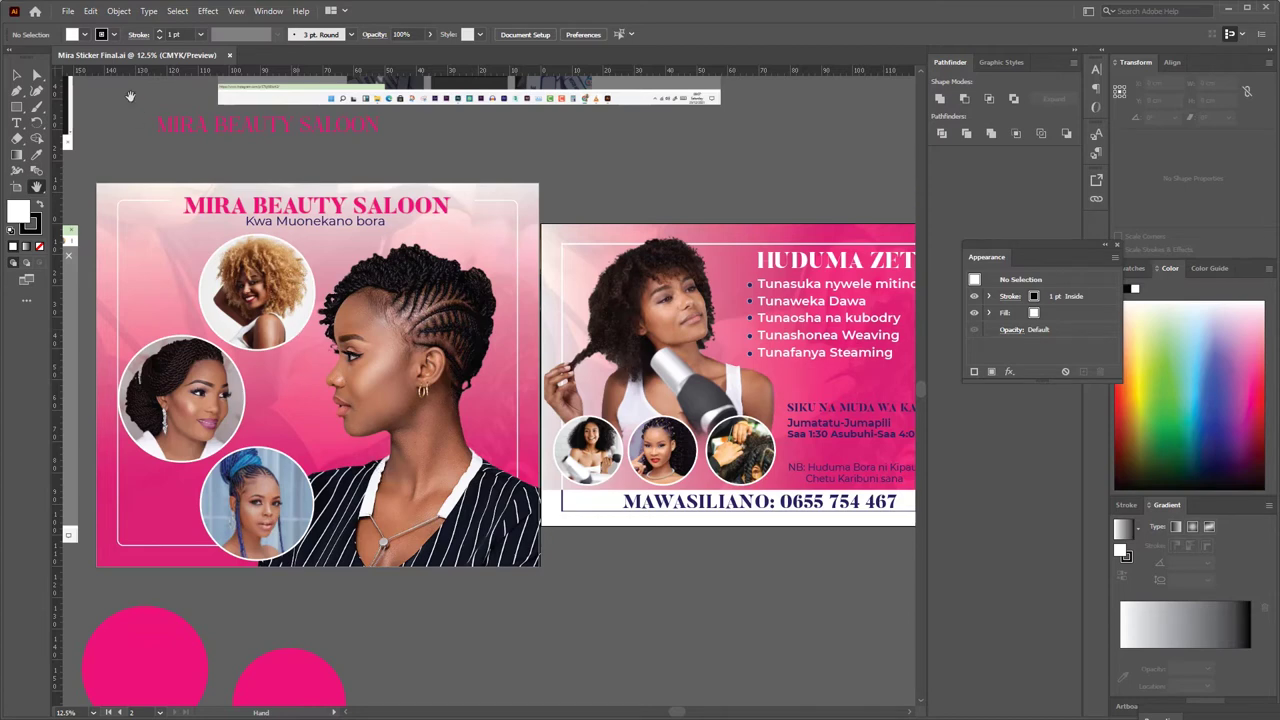
# - Bring up the File menu for Mira Sticker Final.ai
pyautogui.click(69, 12)
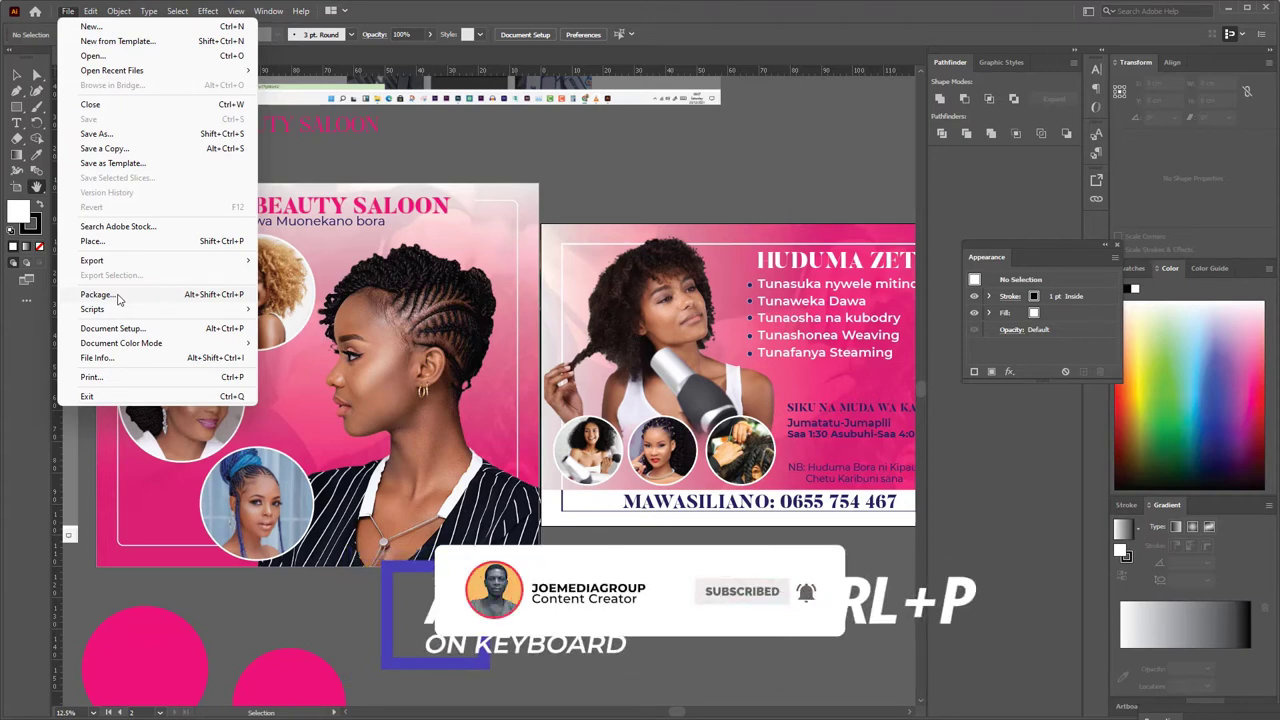
# - Open the Package dialog with copy links, copy fonts and create report enabled, and reposition it
pyautogui.click(117, 295)
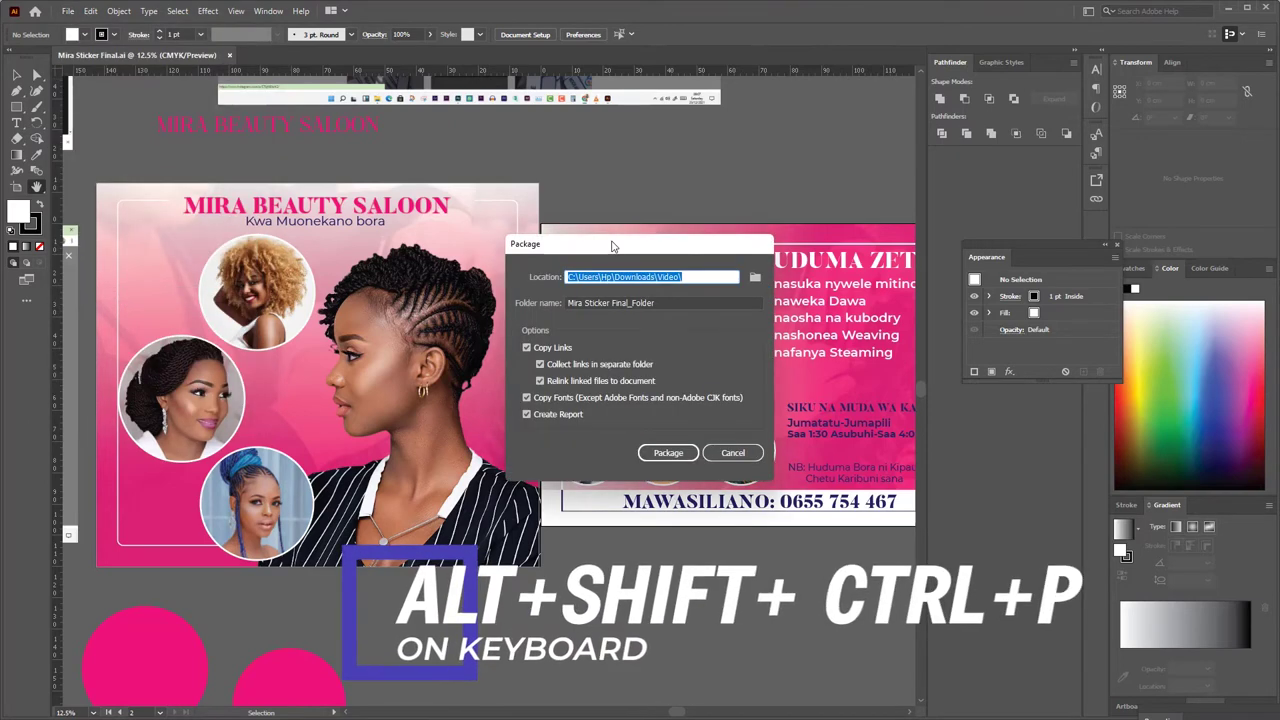
pyautogui.moveTo(613, 238); pyautogui.dragTo(576, 226)
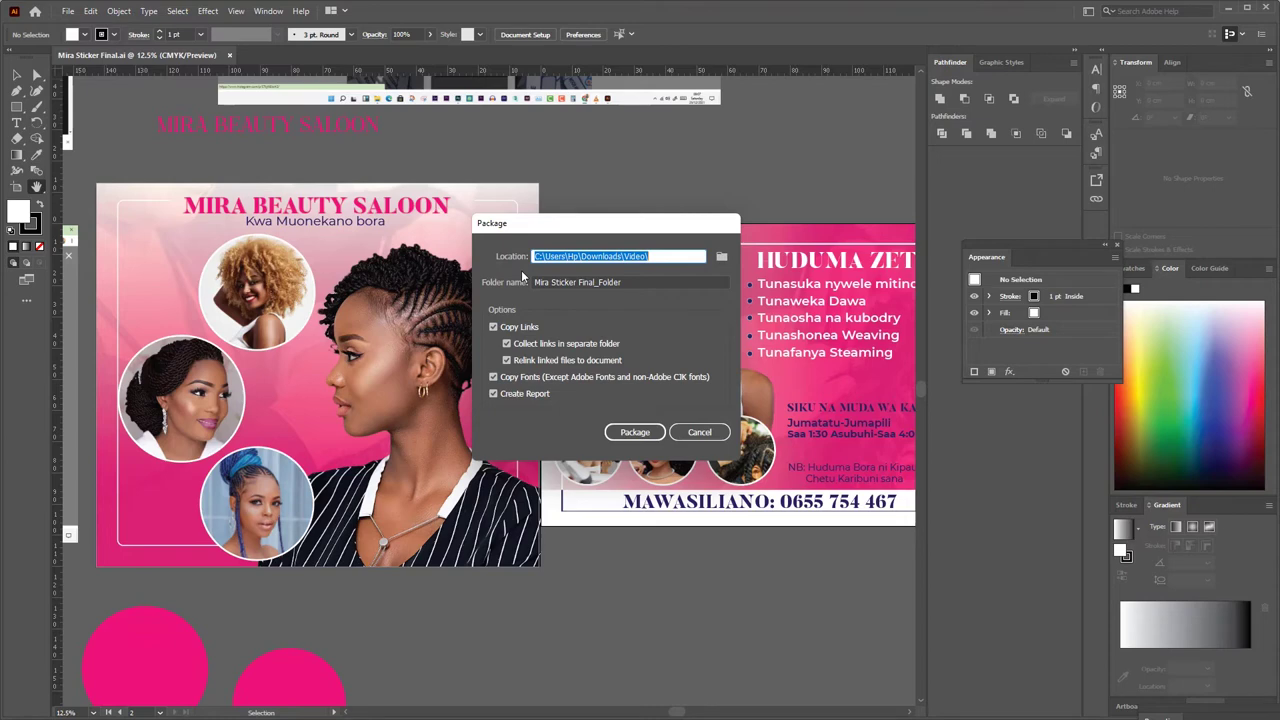
# - Browse the package location to the Downloads > Video folder
pyautogui.click(722, 256)
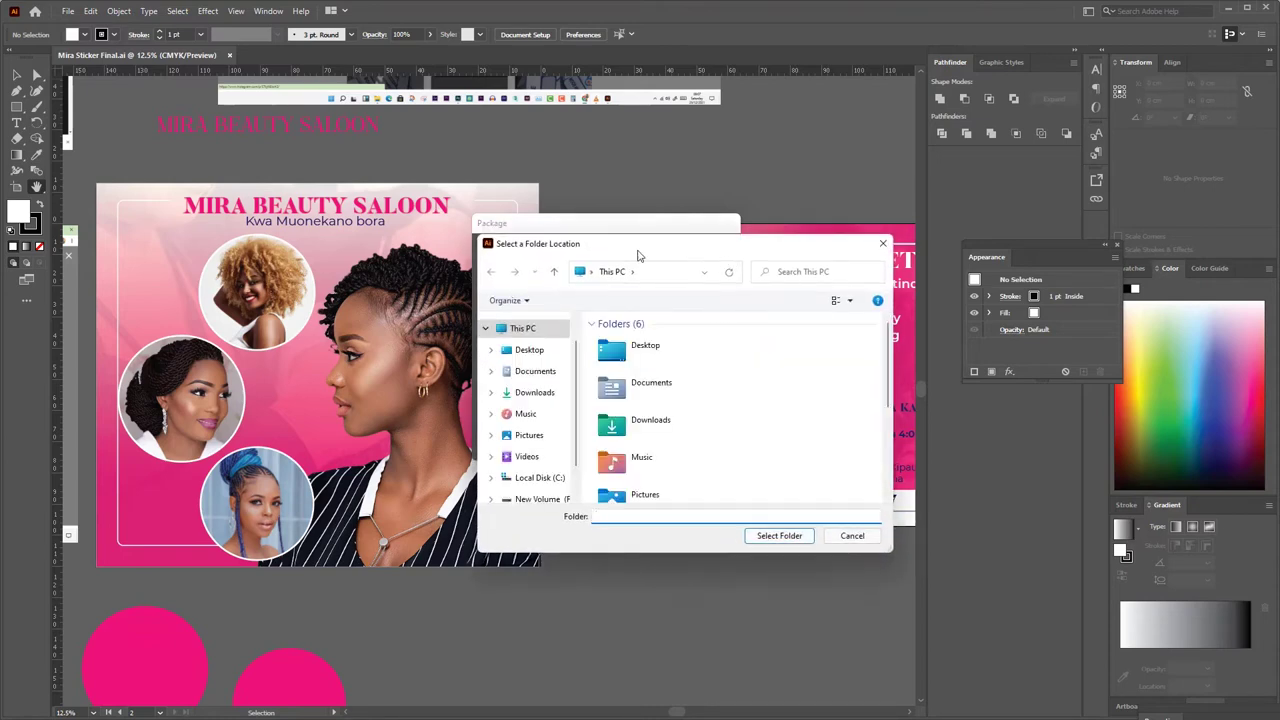
pyautogui.moveTo(650, 420)
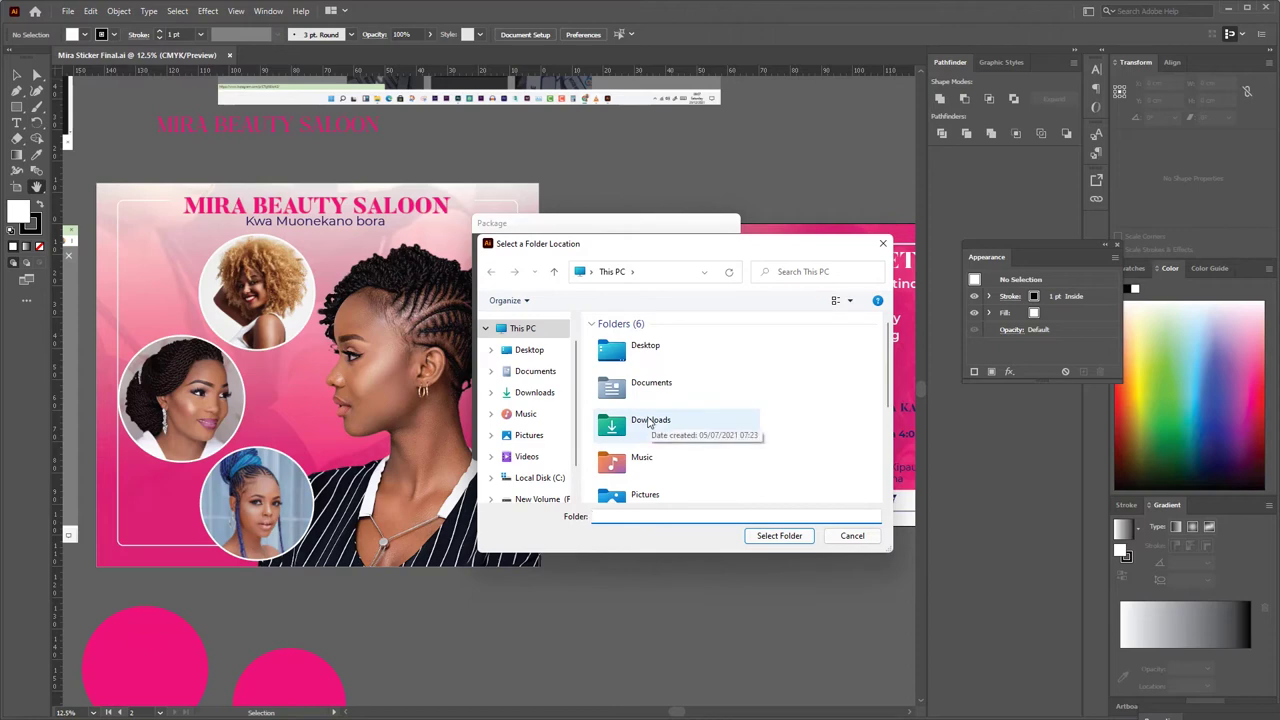
pyautogui.click(648, 421)
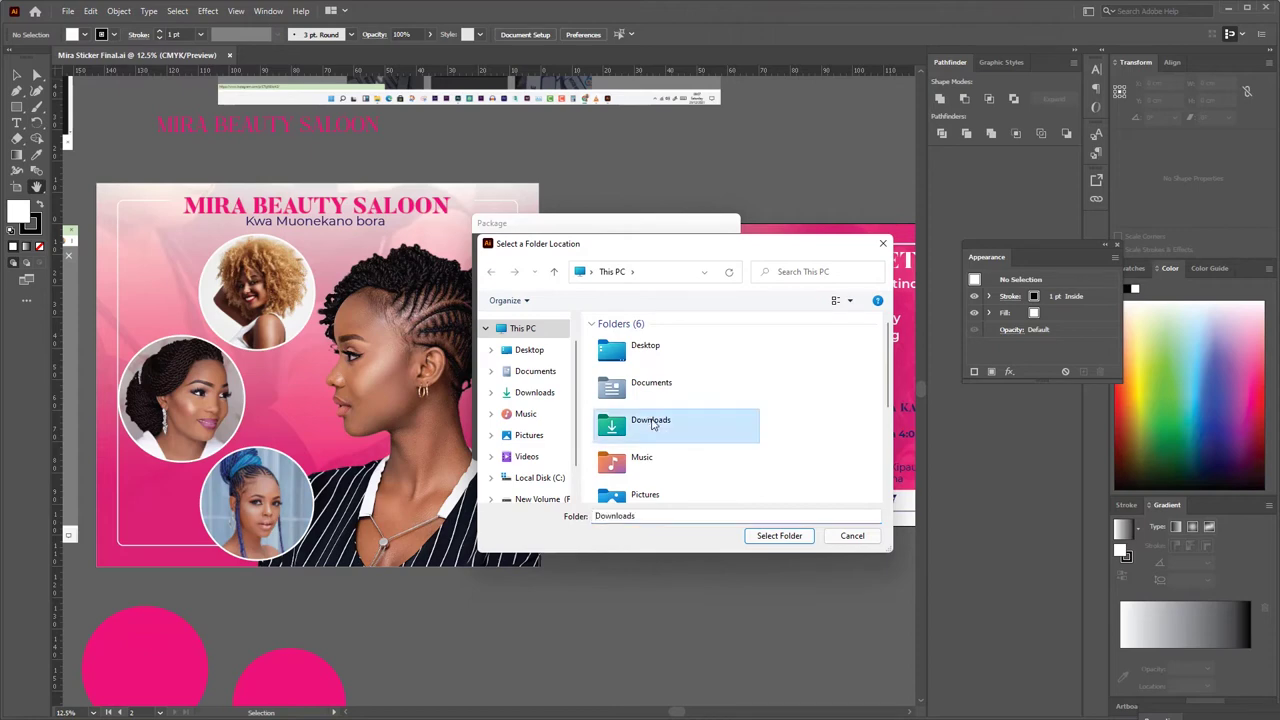
pyautogui.doubleClick(648, 421)
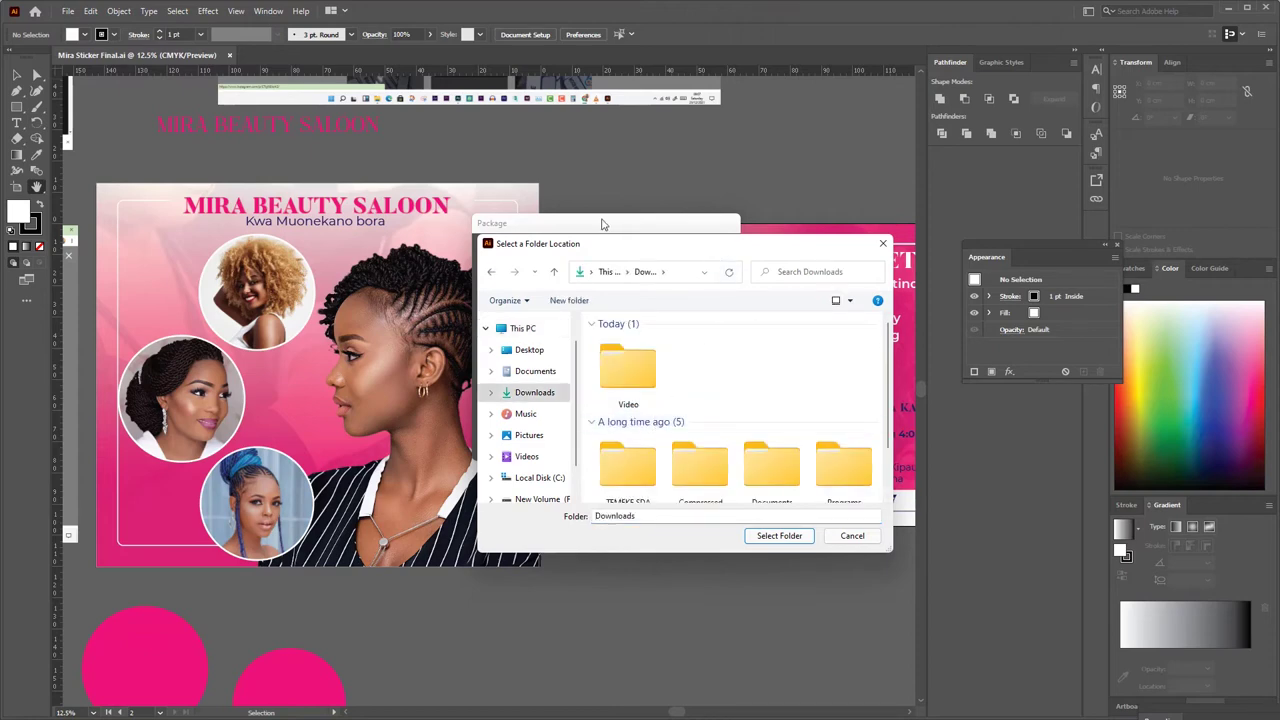
pyautogui.moveTo(675, 250); pyautogui.dragTo(623, 232)
pyautogui.doubleClick(590, 348)
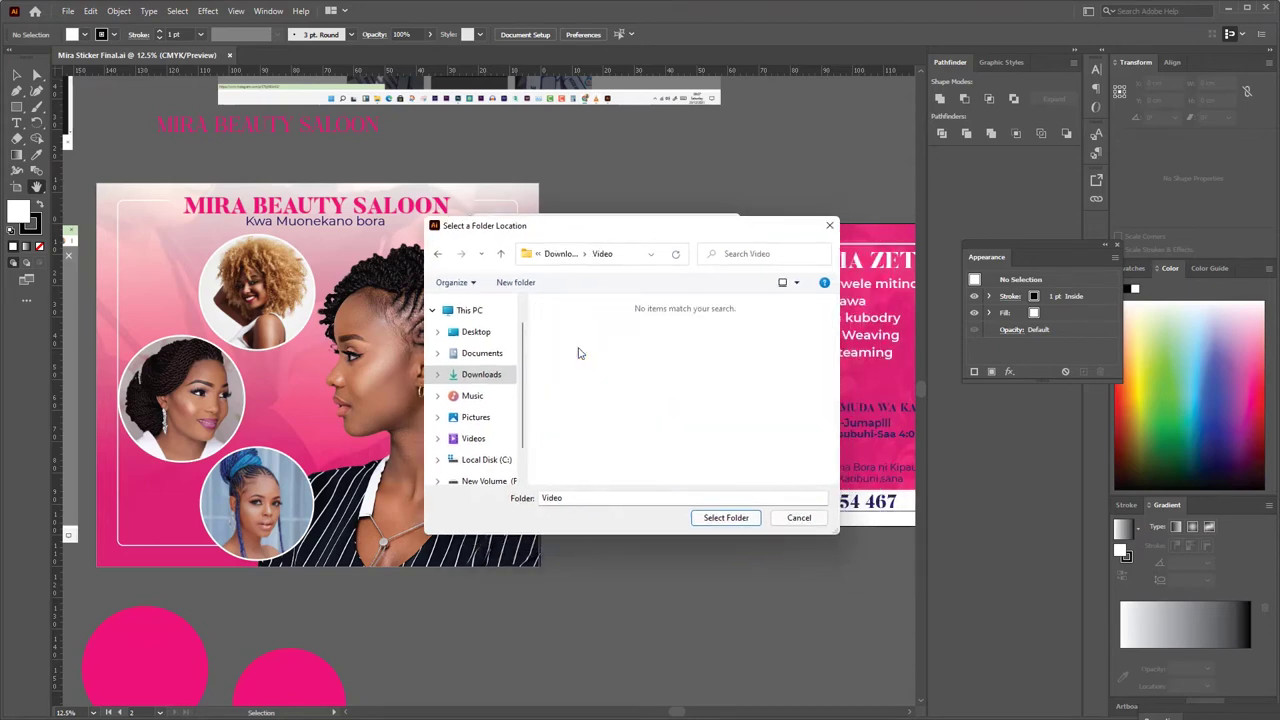
pyautogui.doubleClick(582, 497)
pyautogui.write('mIAR')
pyautogui.write('A')
pyautogui.press('BackSpace')
pyautogui.press('BackSpace')
pyautogui.press('BackSpace')
pyautogui.press('BackSpace')
pyautogui.press('BackSpace')
pyautogui.write('M')
pyautogui.write('I')
pyautogui.write('ra ')
pyautogui.write('P')
pyautogui.write('ri')
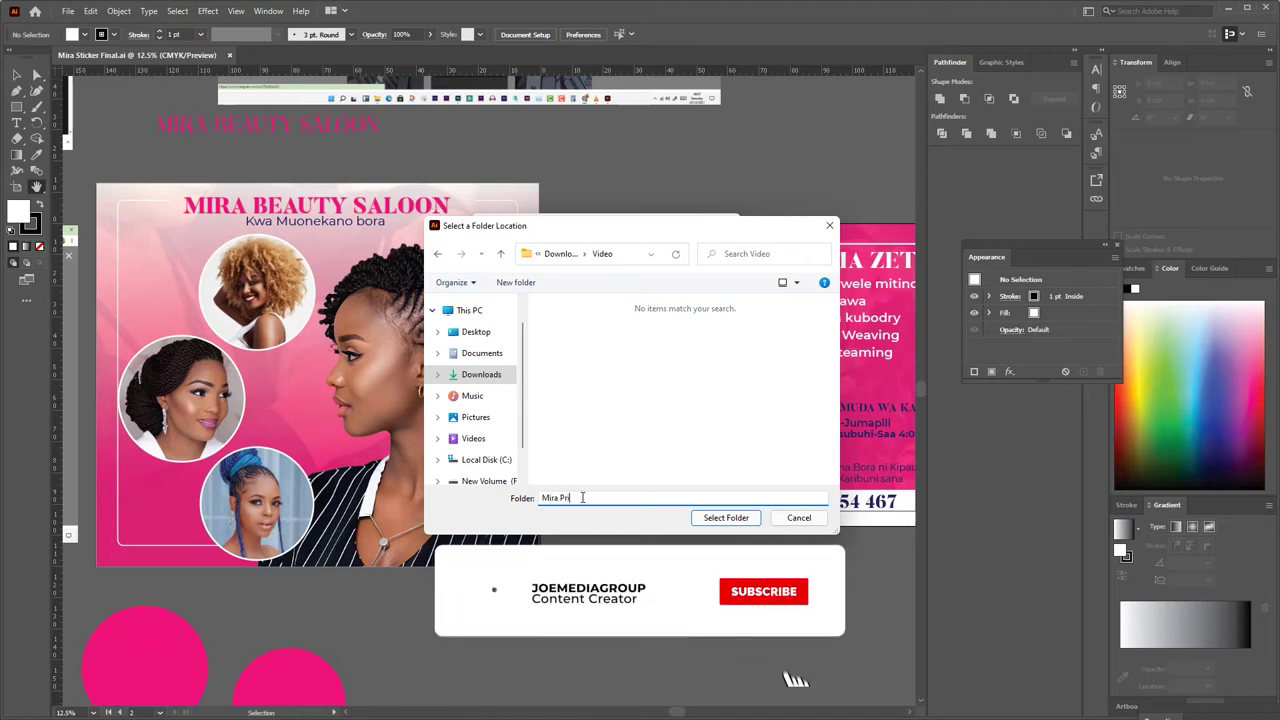
pyautogui.write('pje')
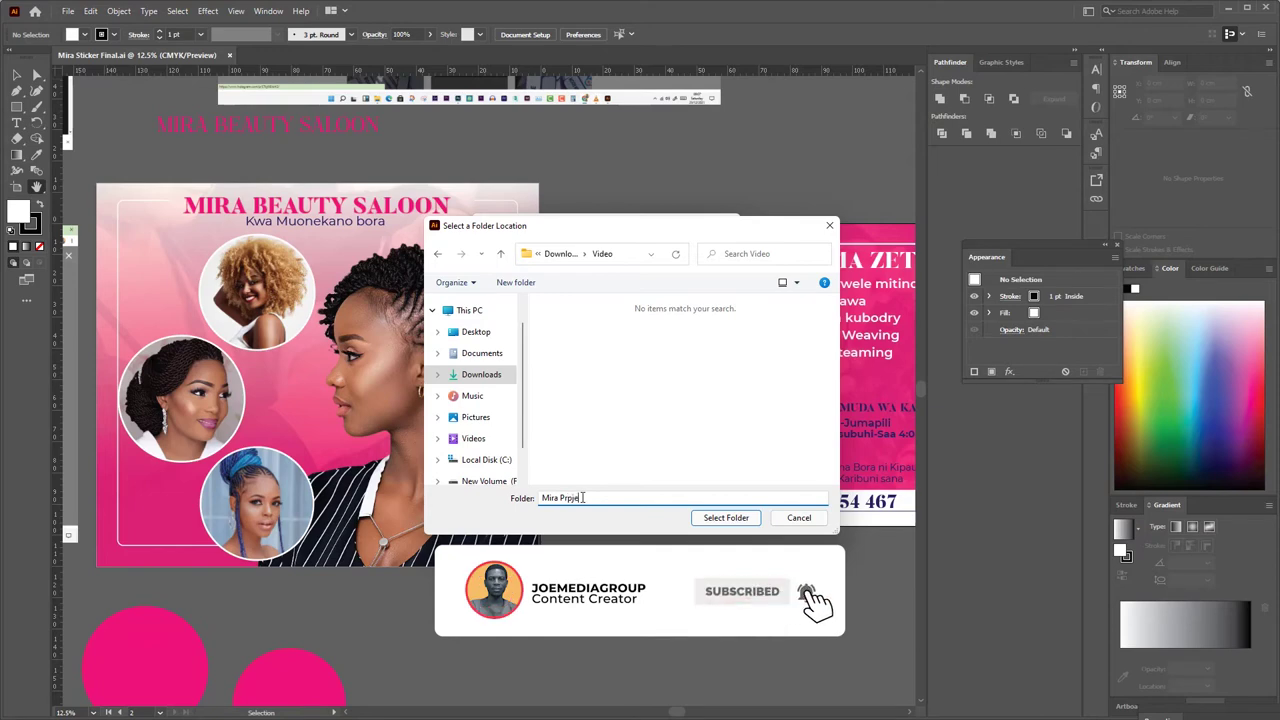
pyautogui.write('ct')
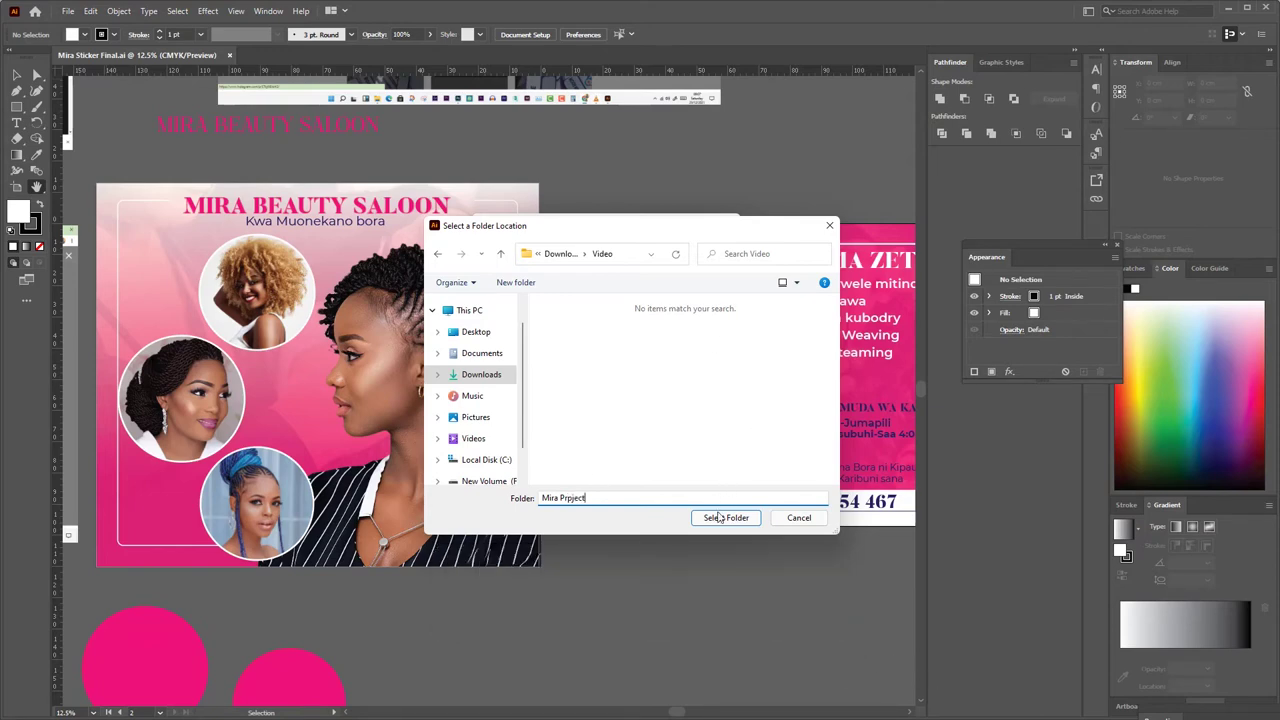
pyautogui.click(718, 520)
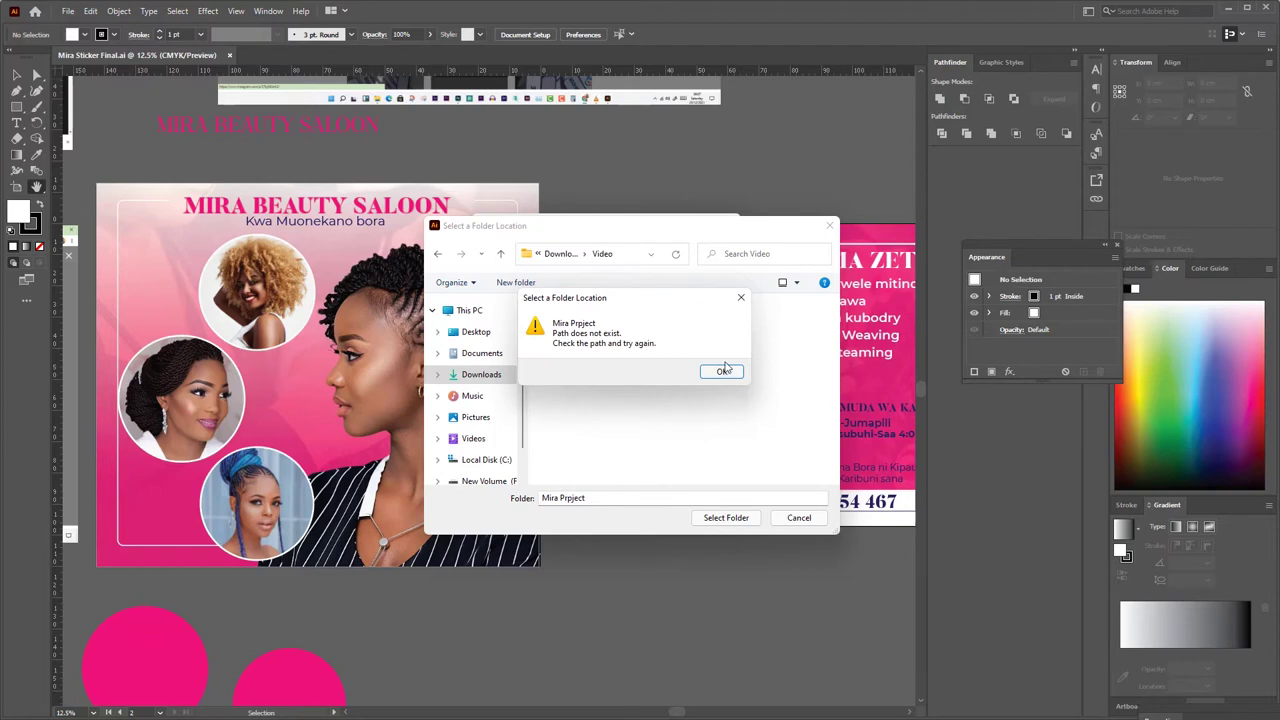
# - Create a new 'Mira Project' folder inside Downloads > Video and open it
pyautogui.click(721, 371)
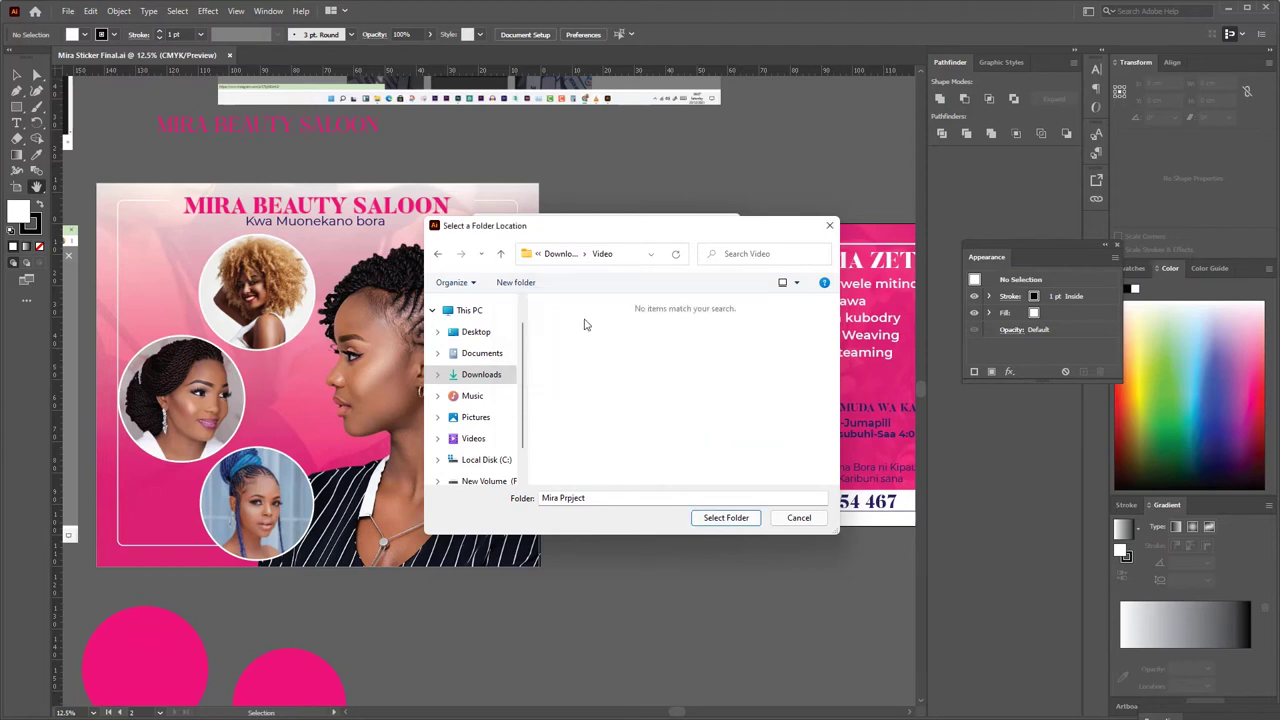
pyautogui.rightClick(586, 324)
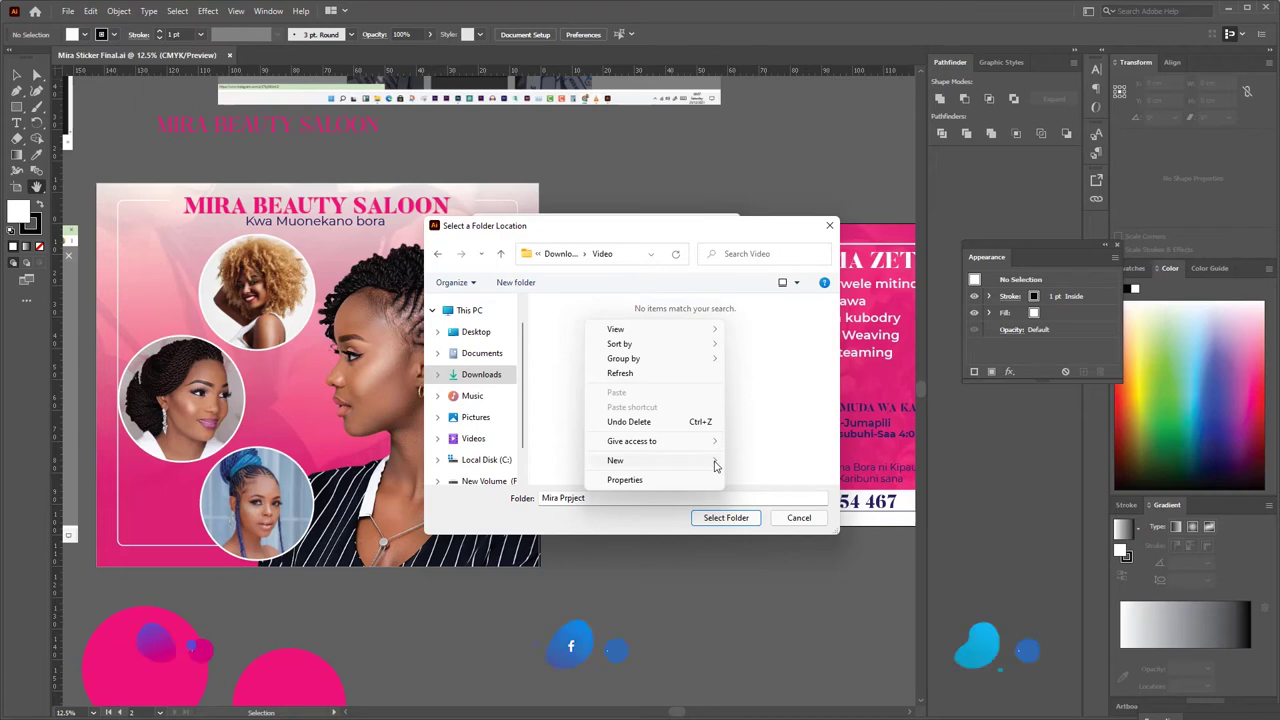
pyautogui.click(752, 462)
pyautogui.hotkey('ctrl', 'shift', 'n')
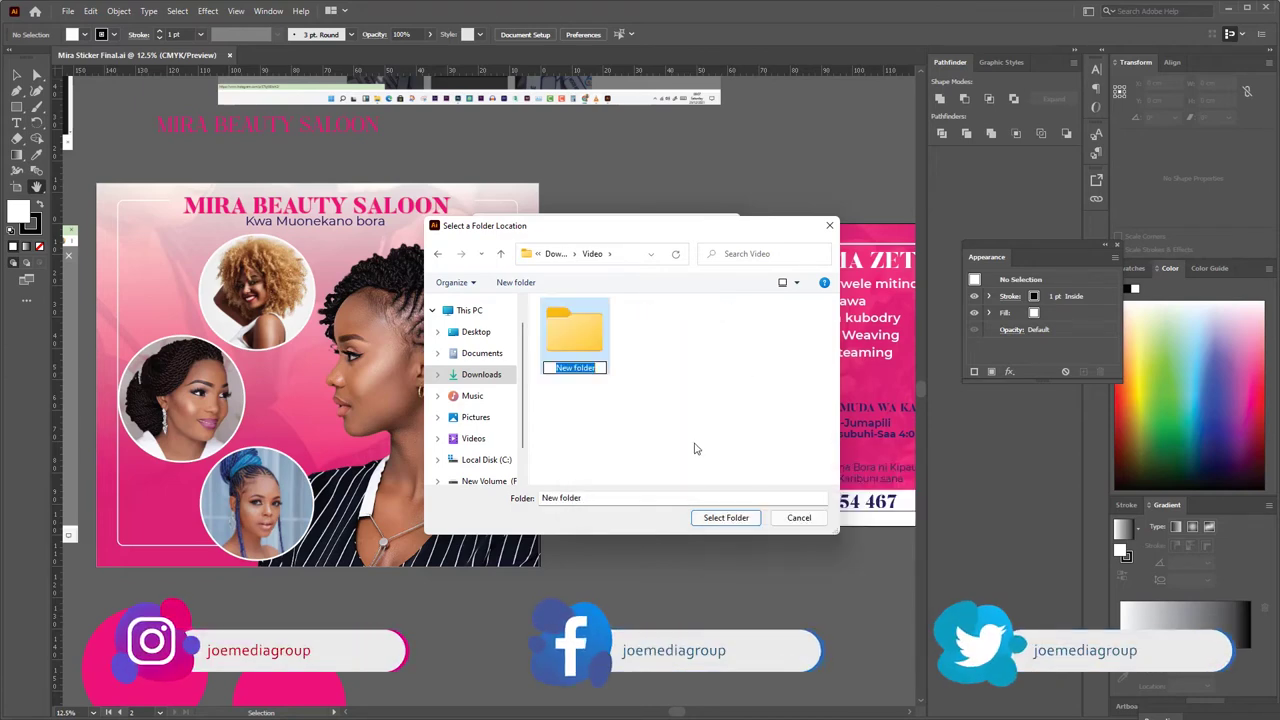
pyautogui.write('Mira ')
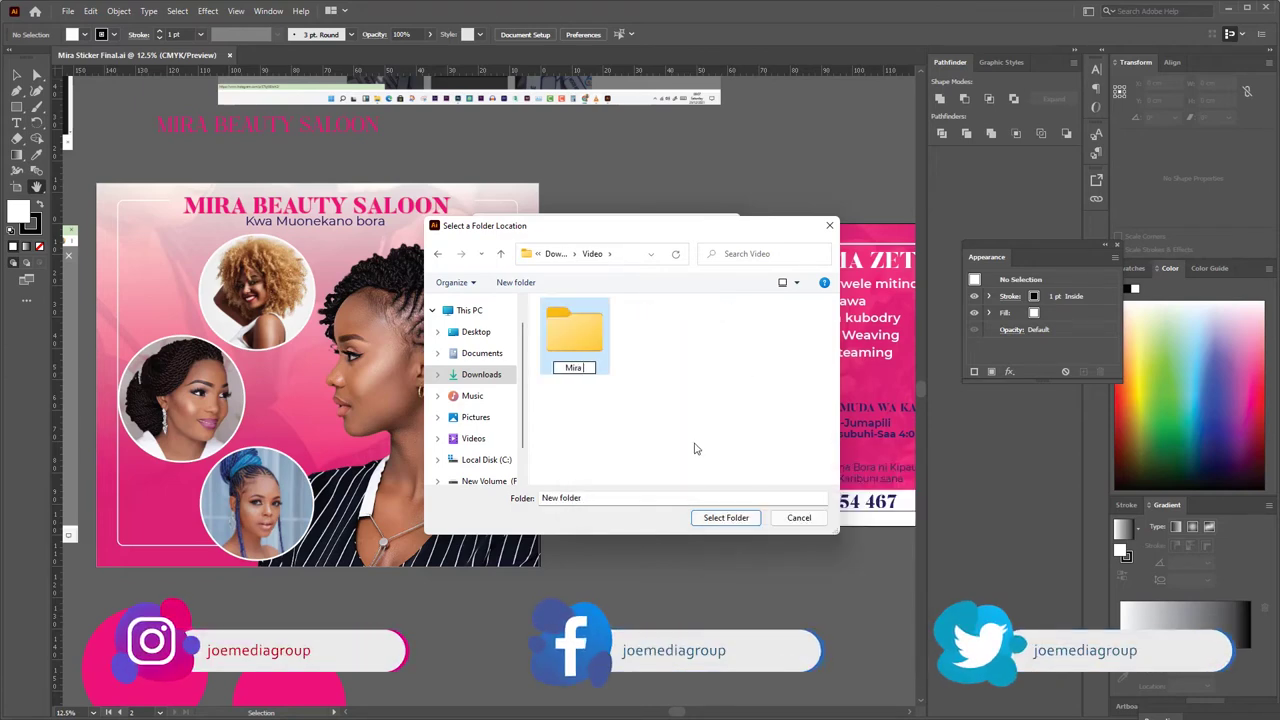
pyautogui.write('P')
pyautogui.write('rojec')
pyautogui.write('t')
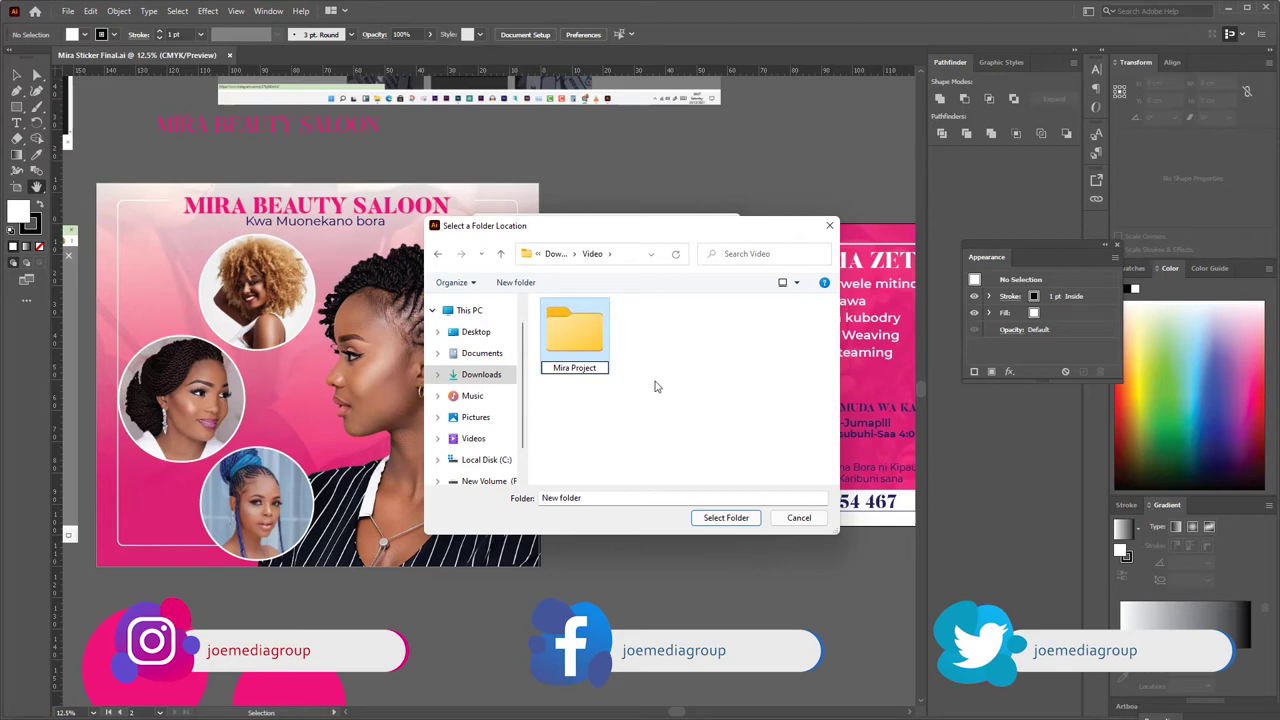
pyautogui.click(575, 336)
pyautogui.doubleClick(575, 336)
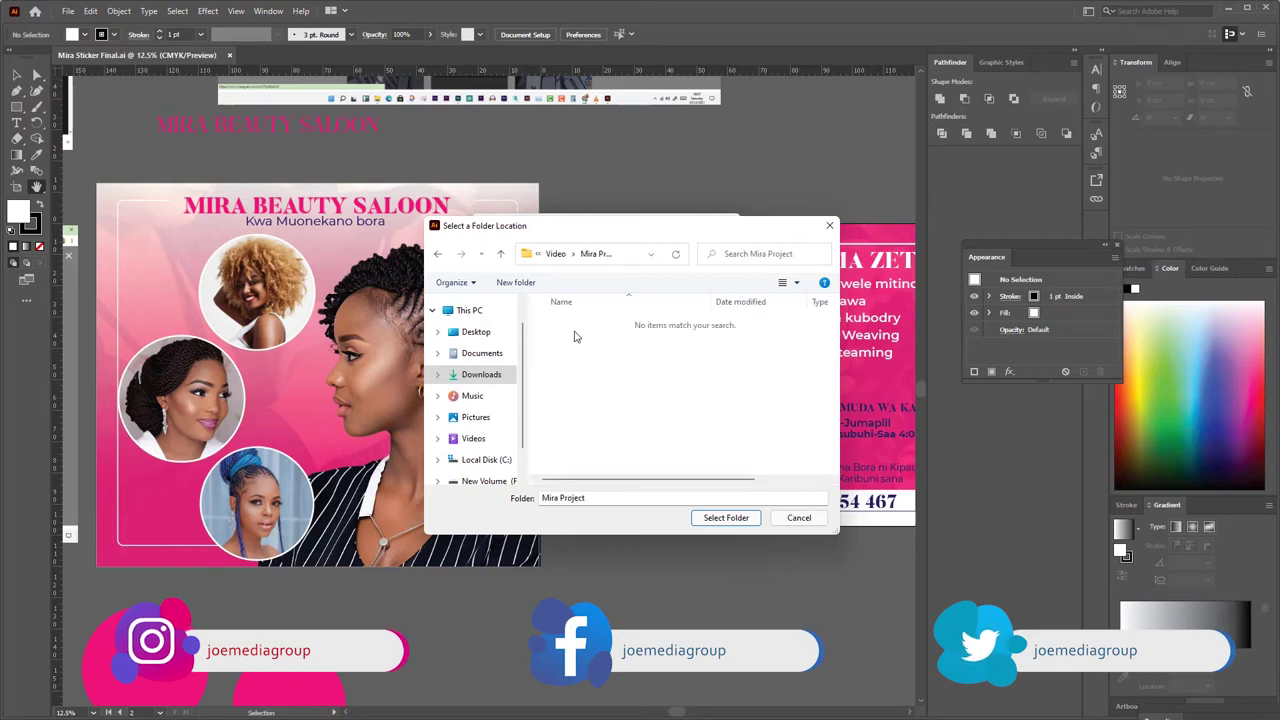
# - Set Downloads\Video\Mira Project as the package location and start packaging
pyautogui.click(710, 518)
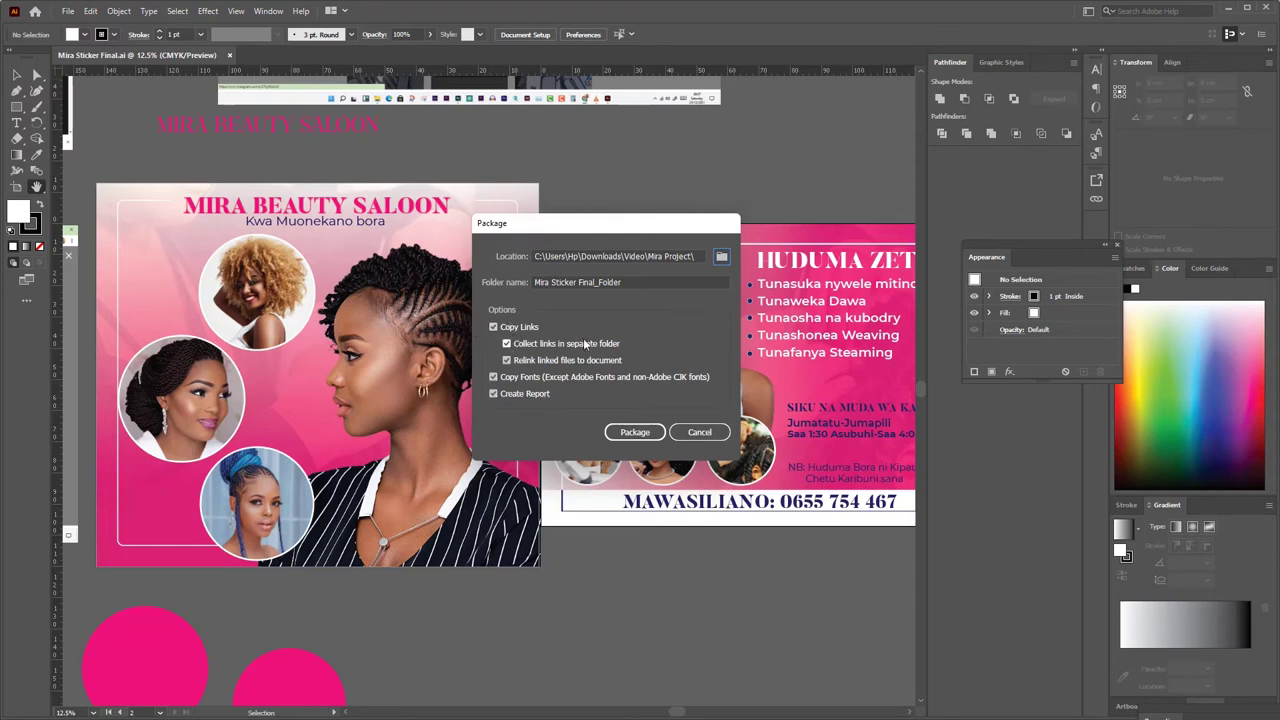
pyautogui.click(629, 433)
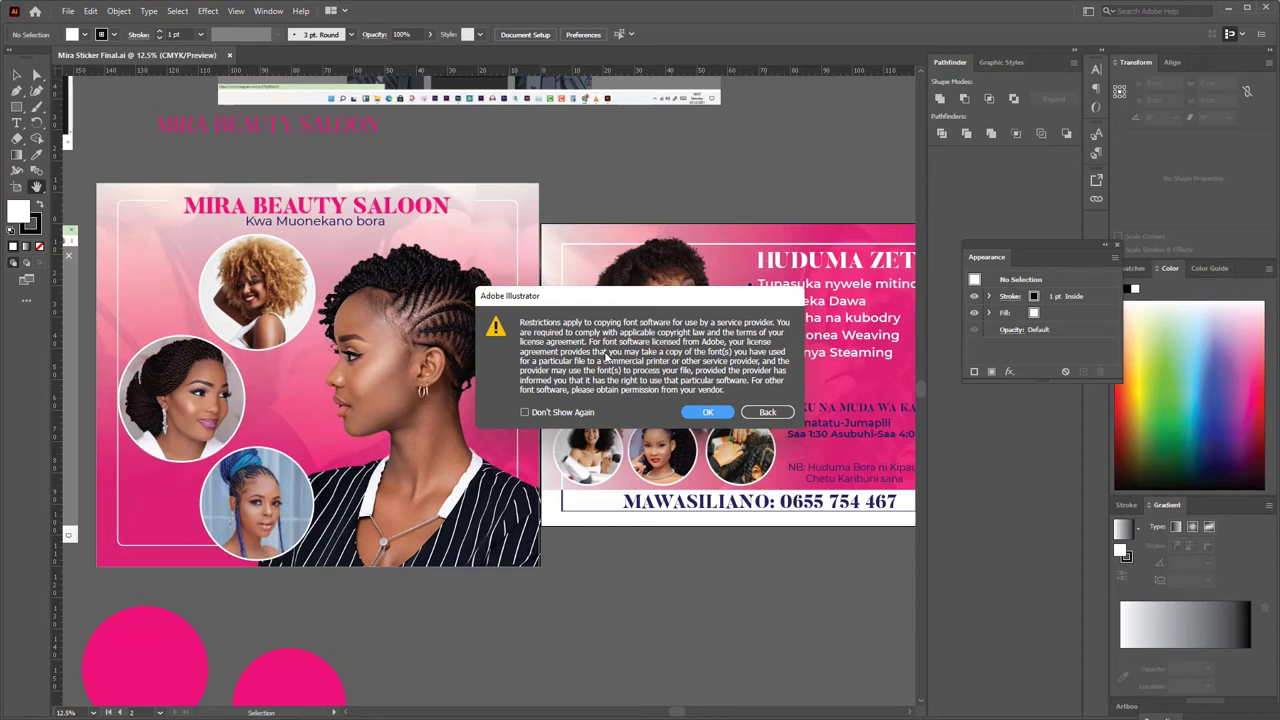
# - Accept the font-copying restriction notice and let the package finish
pyautogui.click(713, 412)
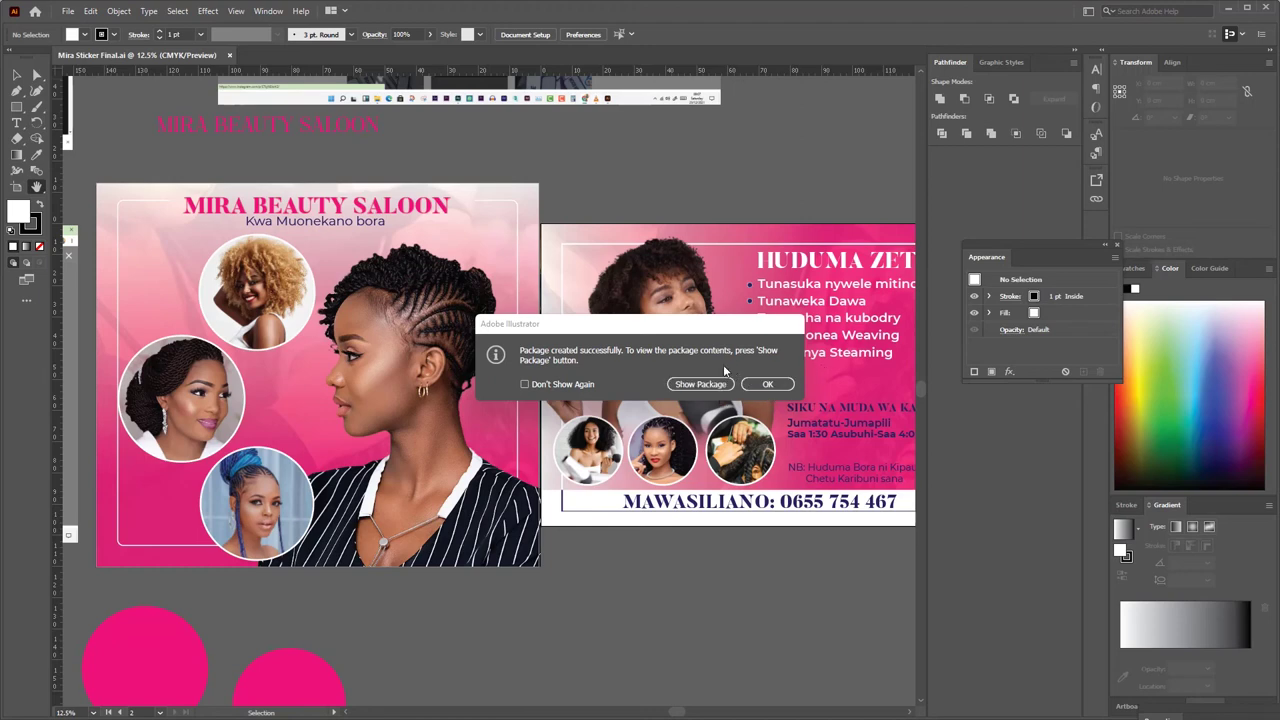
# - Show the Mira Sticker Final_Folder package in File Explorer and select the Fonts folder
pyautogui.click(688, 386)
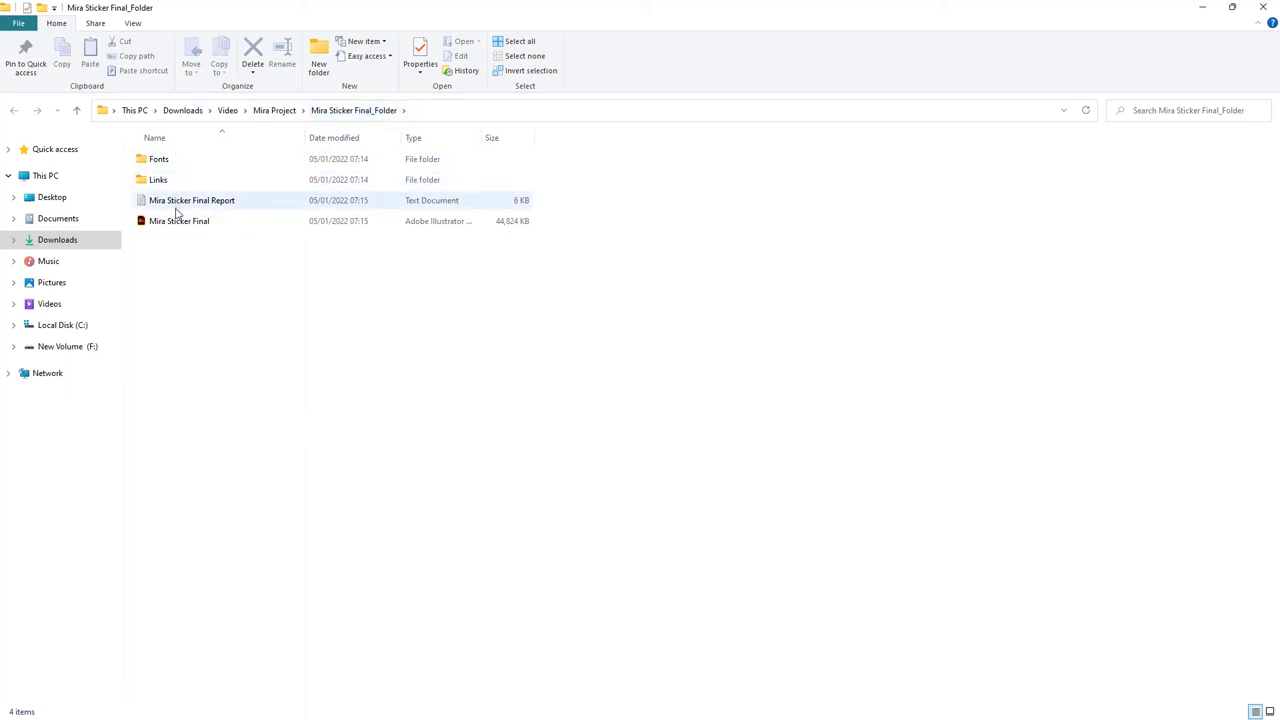
pyautogui.click(191, 161)
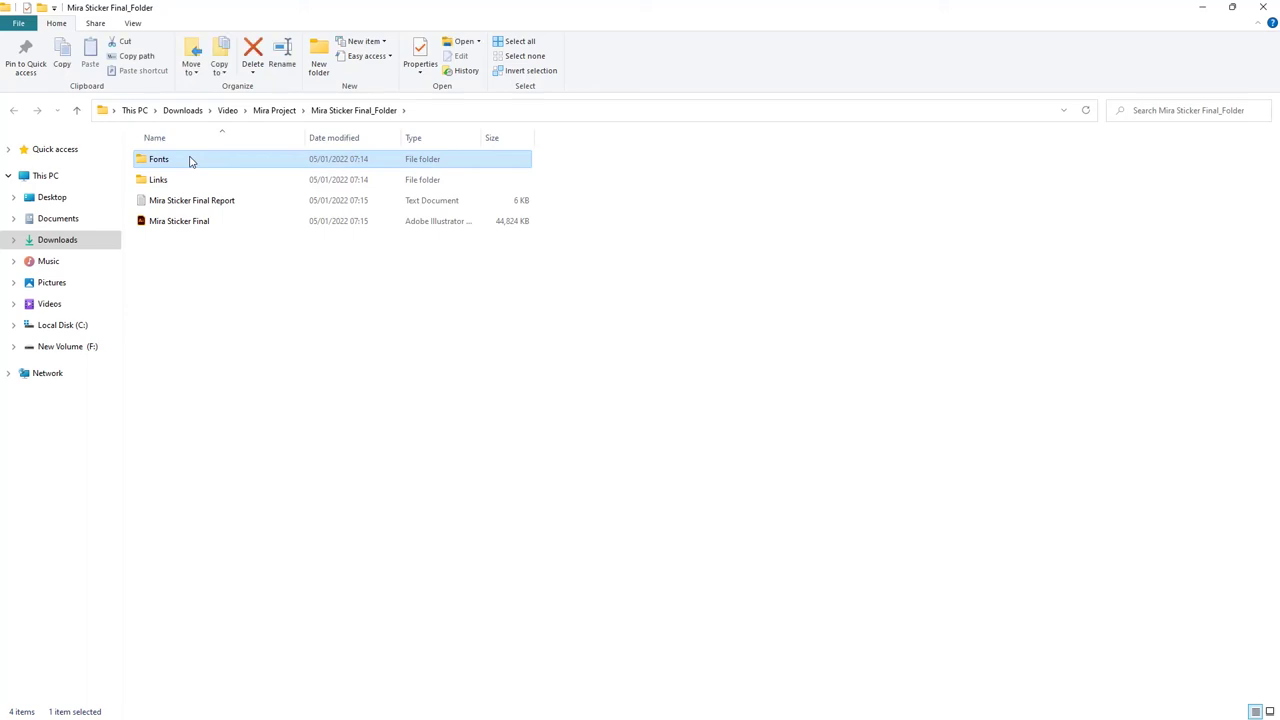
pyautogui.doubleClick(191, 161)
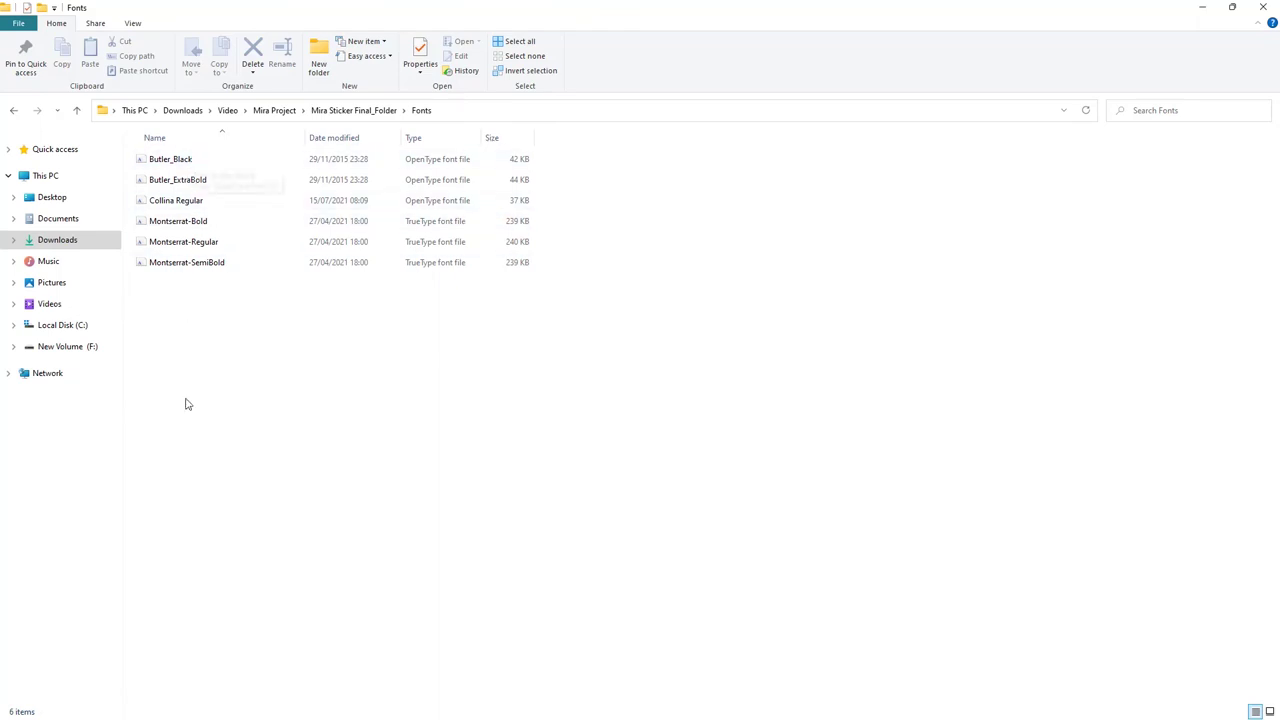
pyautogui.click(12, 110)
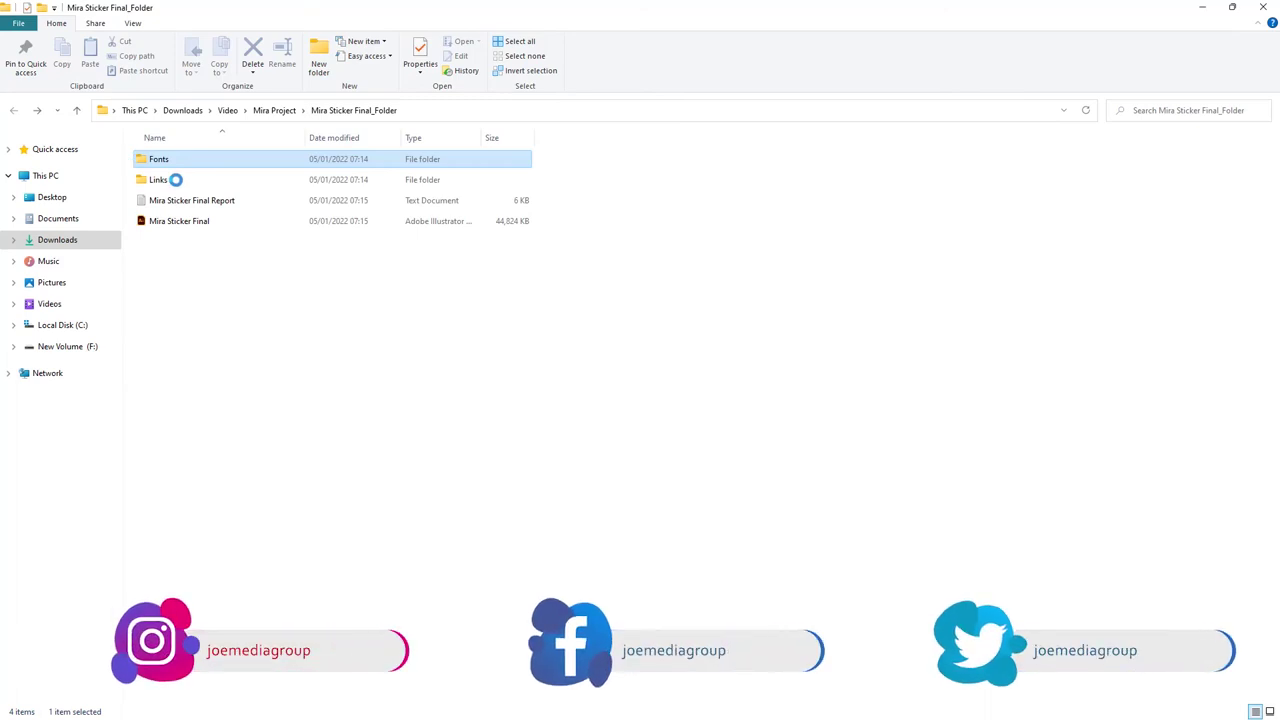
pyautogui.click(176, 181)
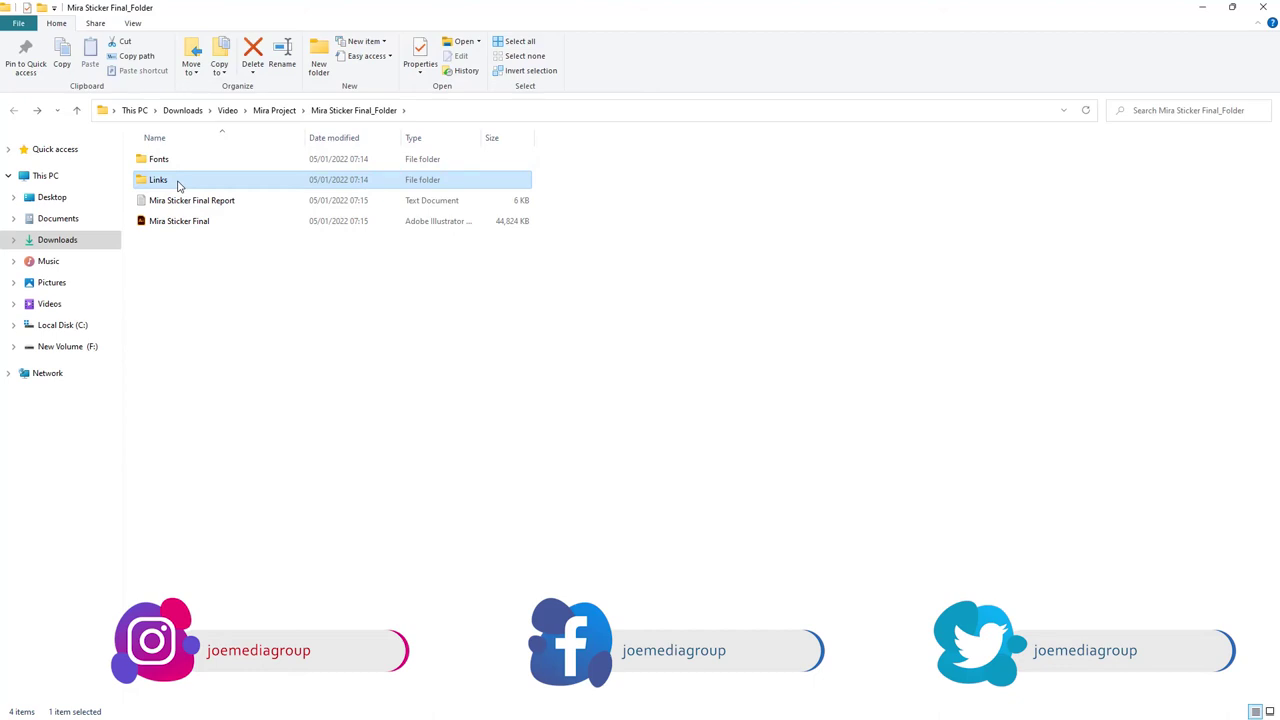
pyautogui.doubleClick(178, 182)
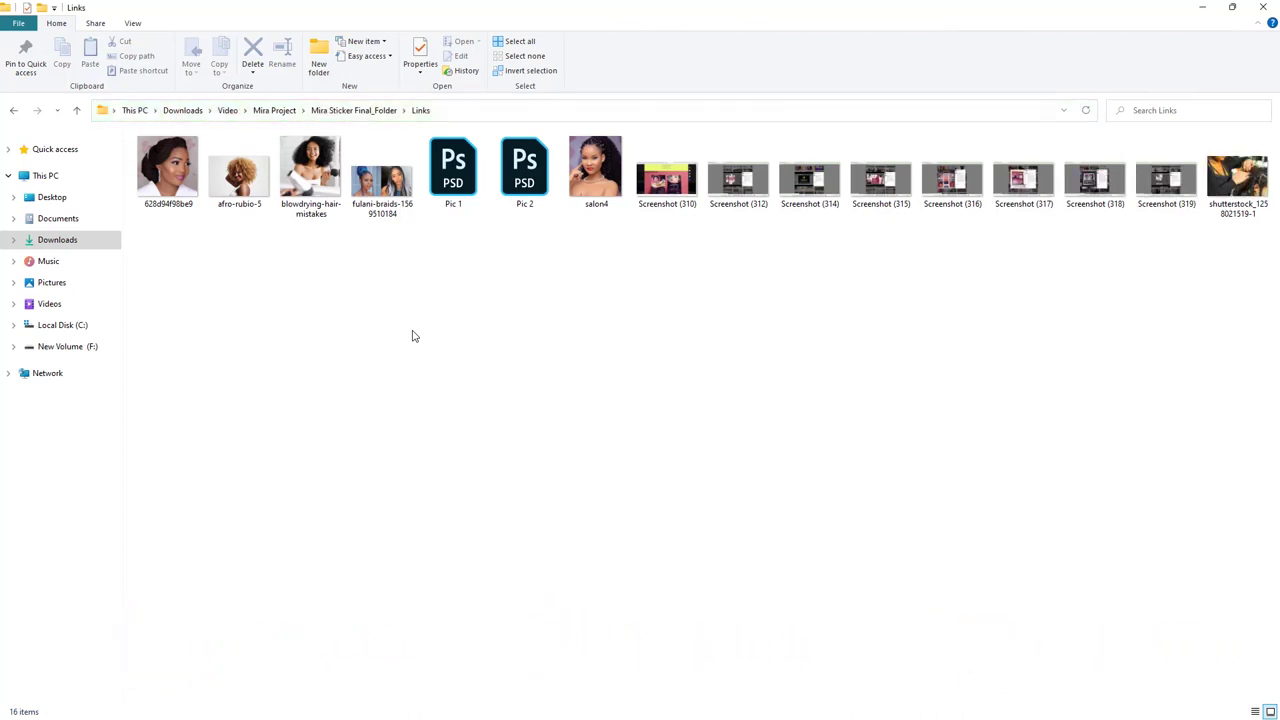
pyautogui.click(14, 111)
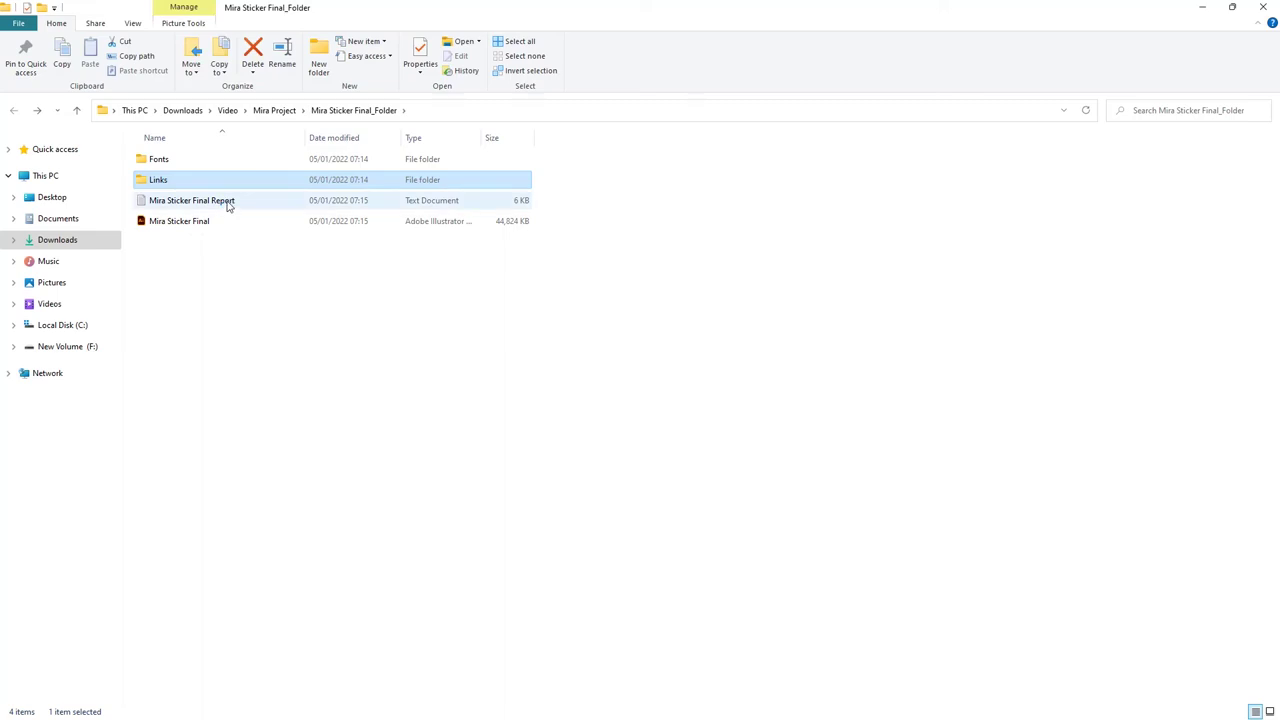
pyautogui.click(228, 206)
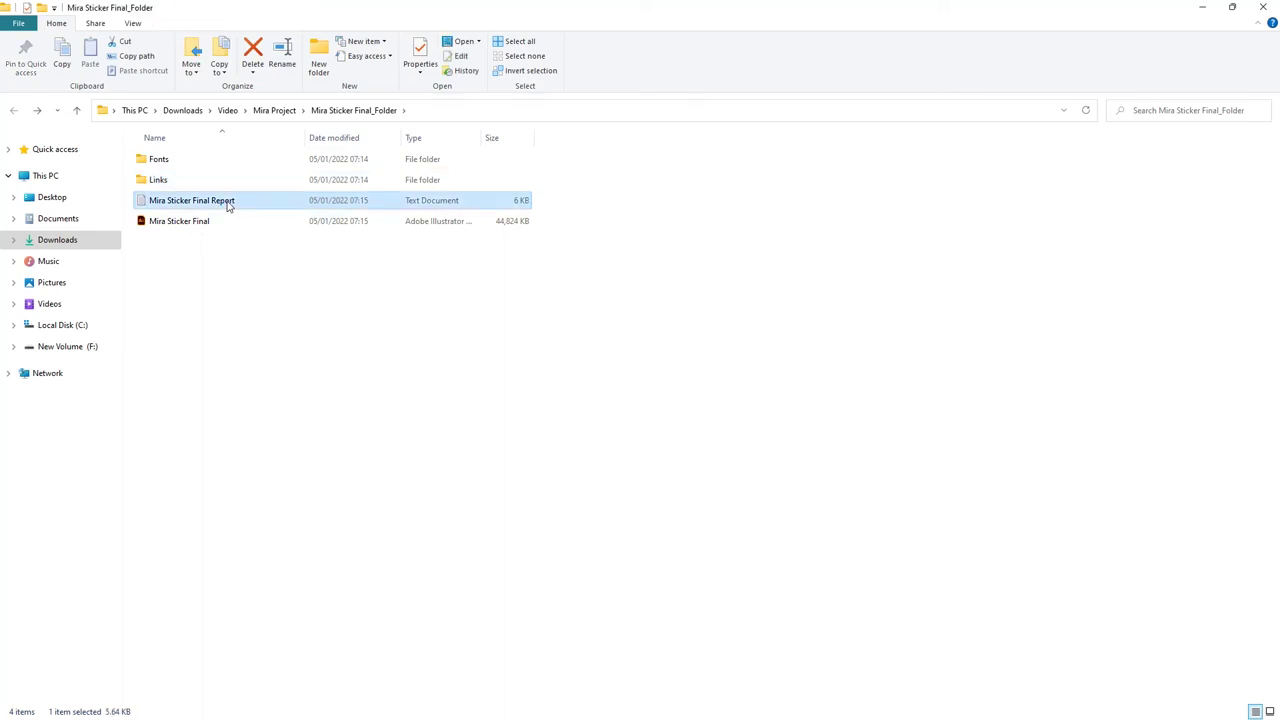
pyautogui.doubleClick(228, 206)
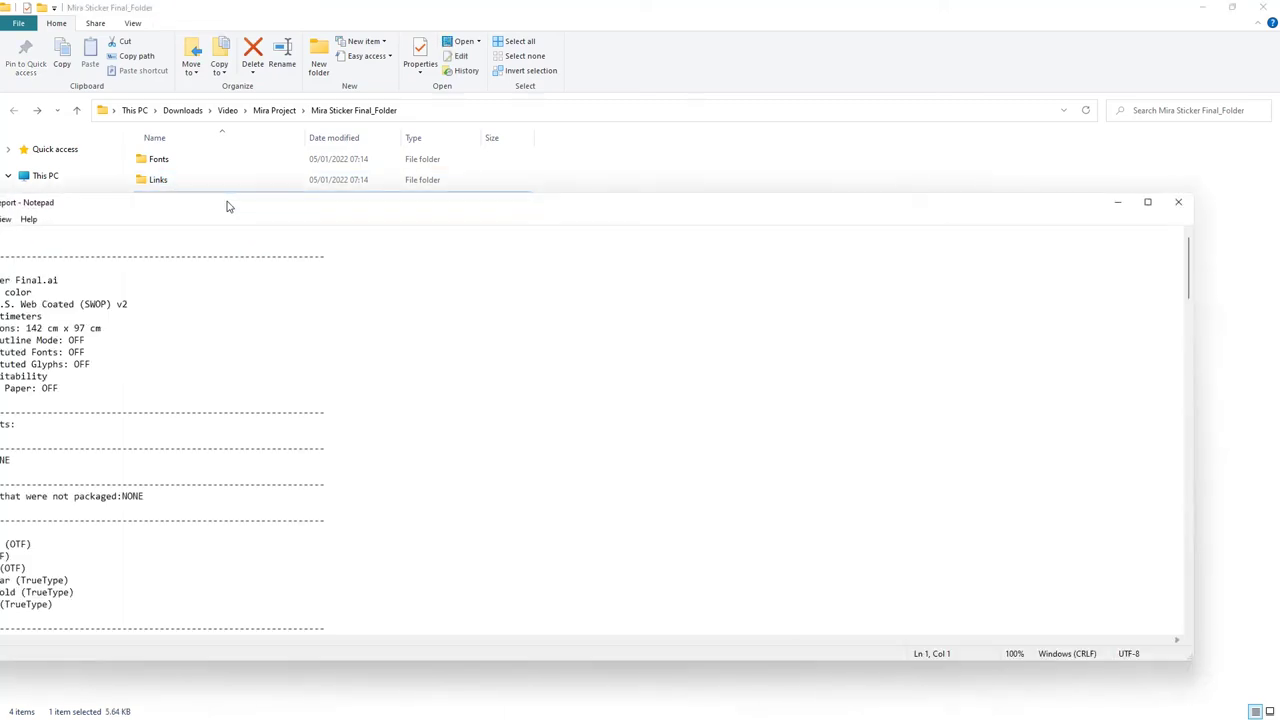
pyautogui.moveTo(443, 200); pyautogui.dragTo(650, 186)
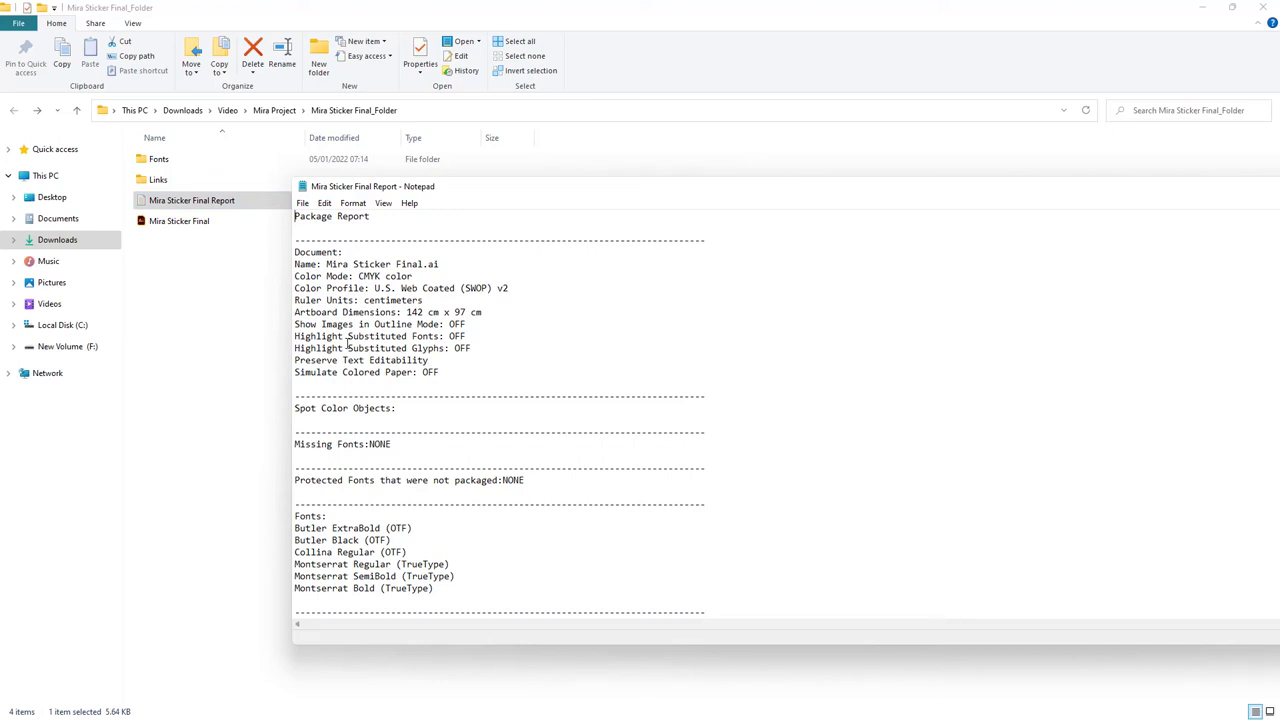
pyautogui.scroll(-2, 347, 343)
pyautogui.scroll(-2, 347, 343)
pyautogui.scroll(-2, 347, 343)
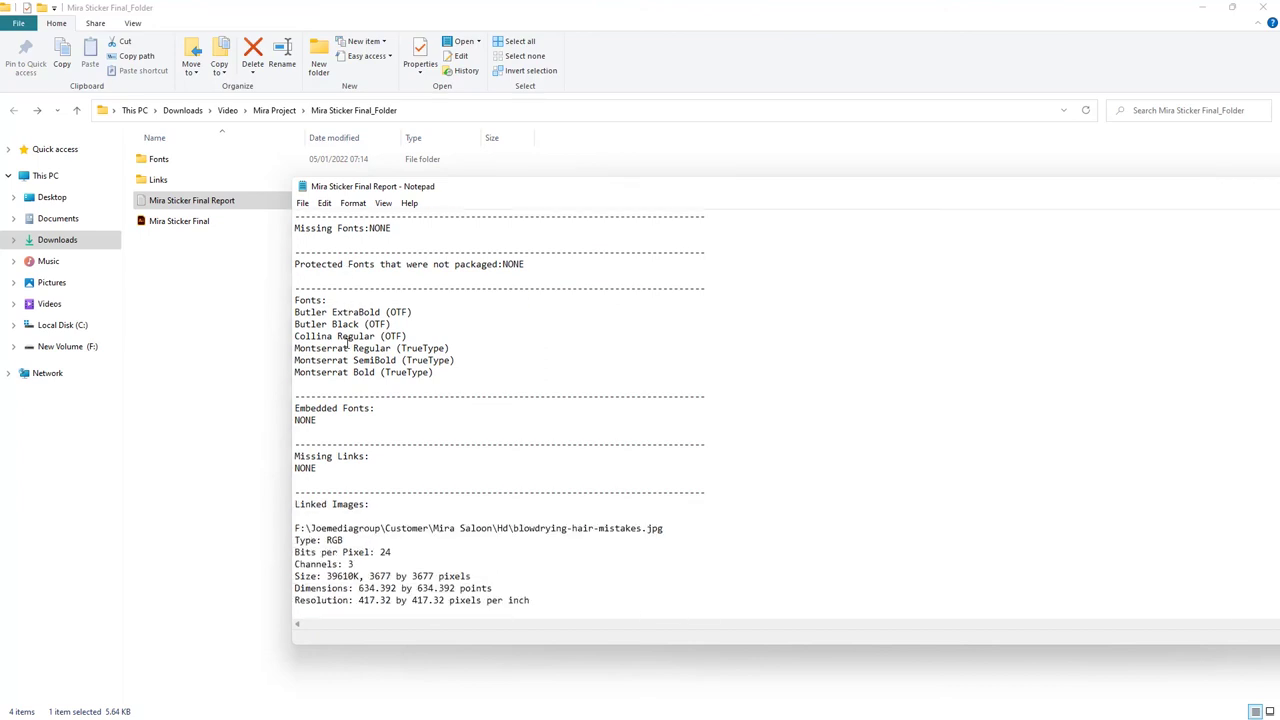
pyautogui.scroll(-1, 347, 343)
pyautogui.scroll(-5, 349, 347)
pyautogui.scroll(-3, 349, 347)
pyautogui.scroll(-5, 349, 347)
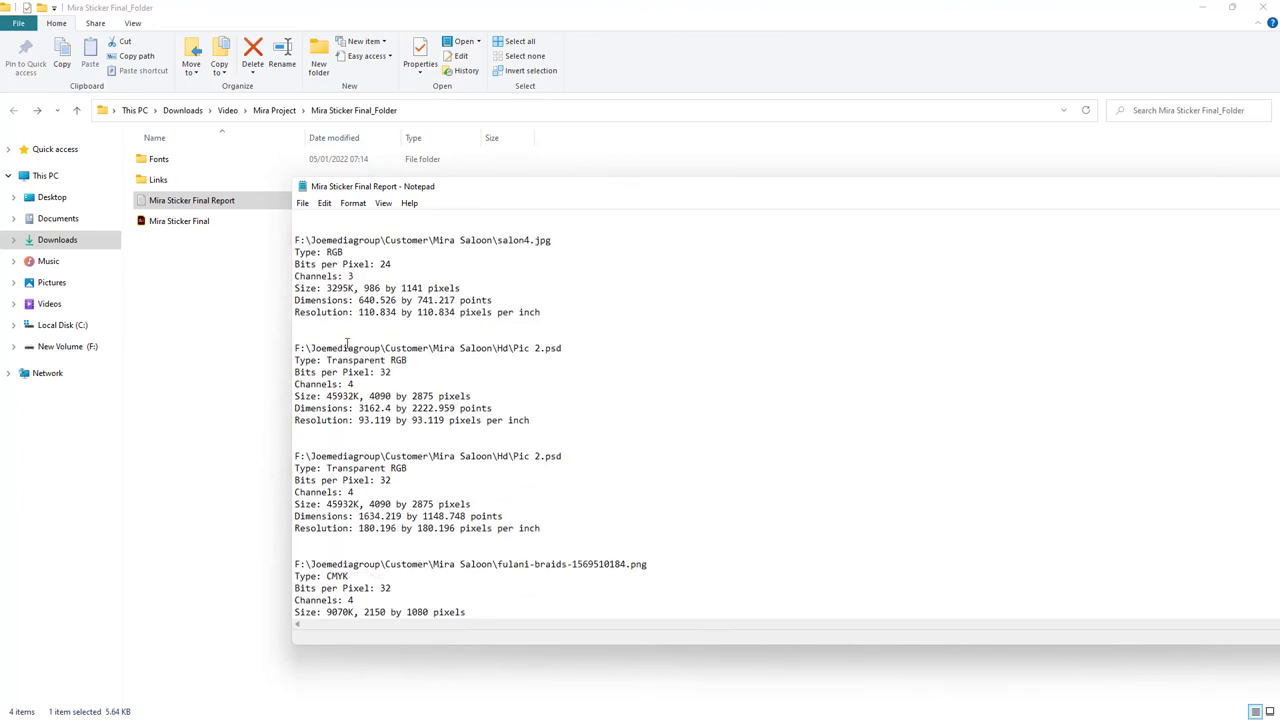
pyautogui.scroll(-3, 349, 347)
pyautogui.scroll(-4, 349, 347)
pyautogui.scroll(-8, 348, 341)
pyautogui.scroll(-5, 348, 341)
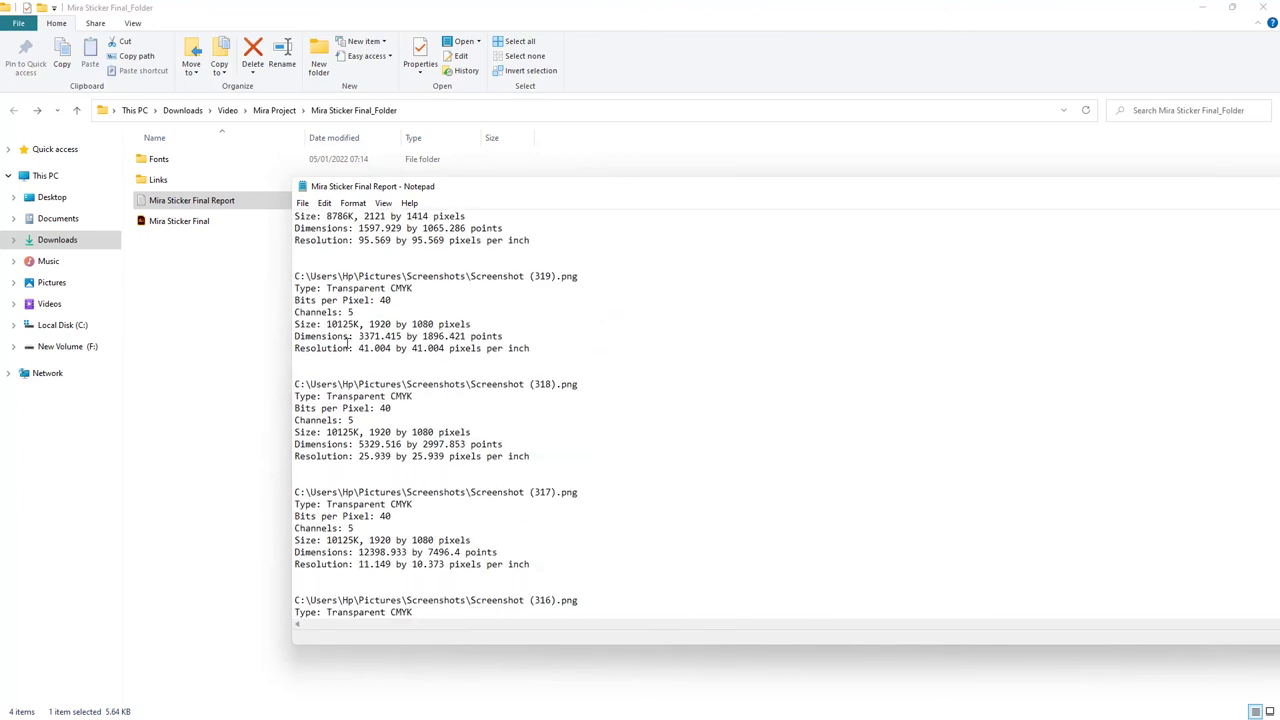
pyautogui.scroll(-5, 348, 341)
pyautogui.moveTo(1074, 191); pyautogui.dragTo(636, 241)
pyautogui.click(1130, 243)
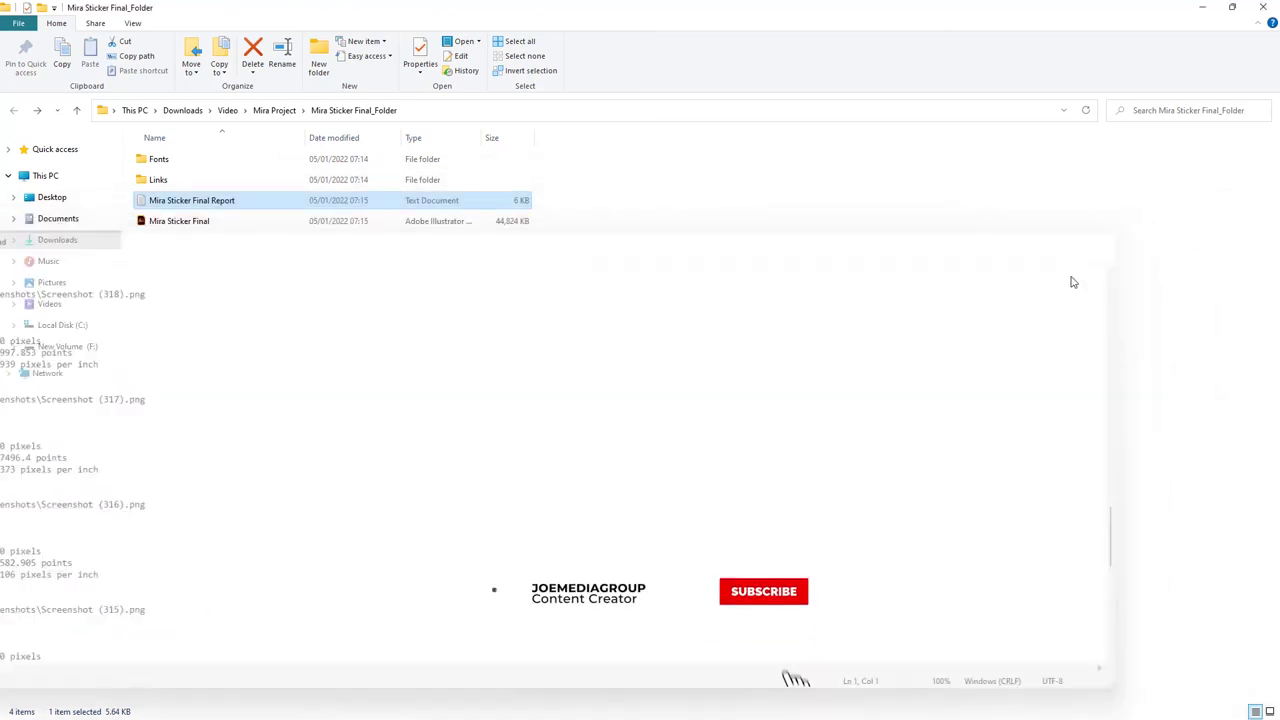
# - Open the packaged Mira Sticker Final Illustrator file from the package folder
pyautogui.click(210, 227)
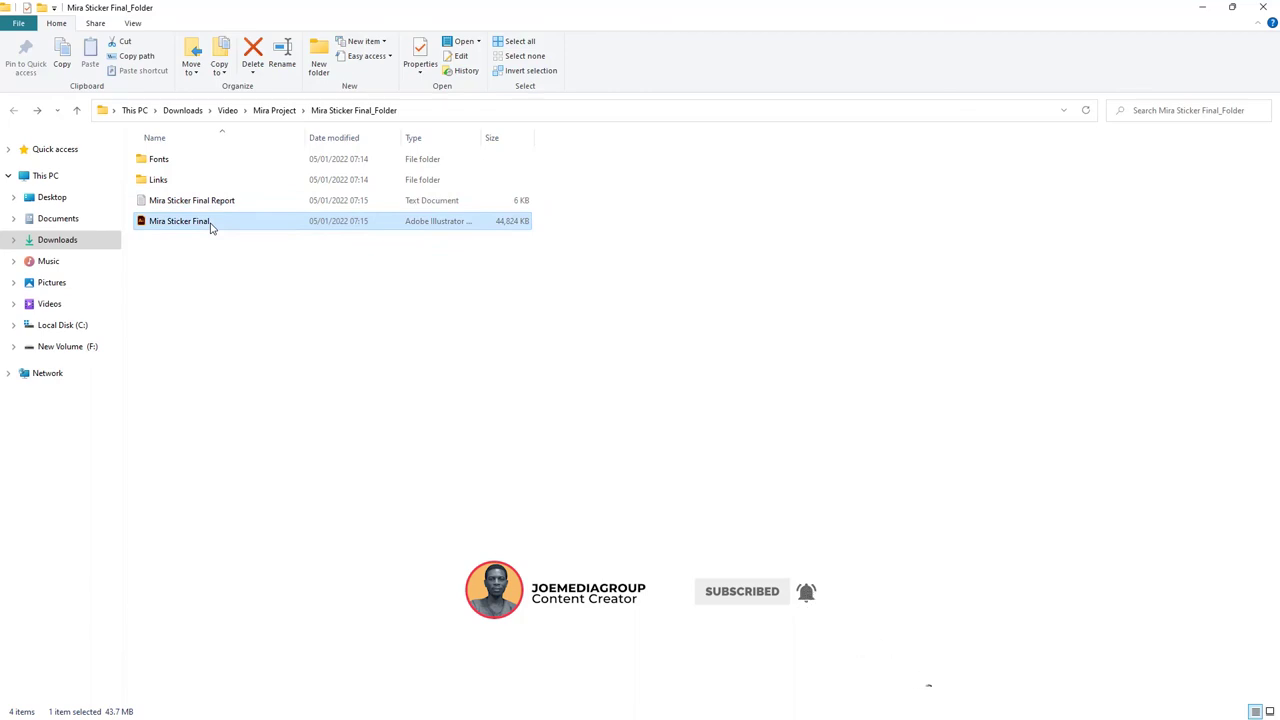
pyautogui.doubleClick(210, 228)
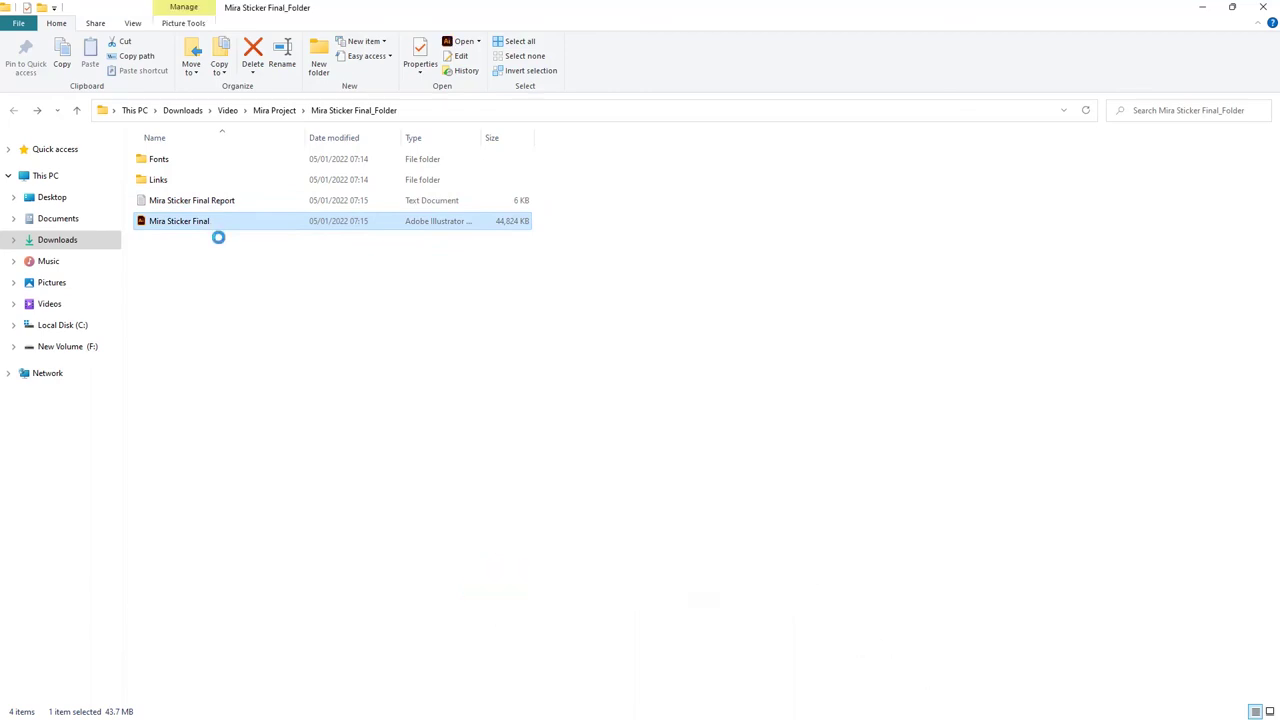